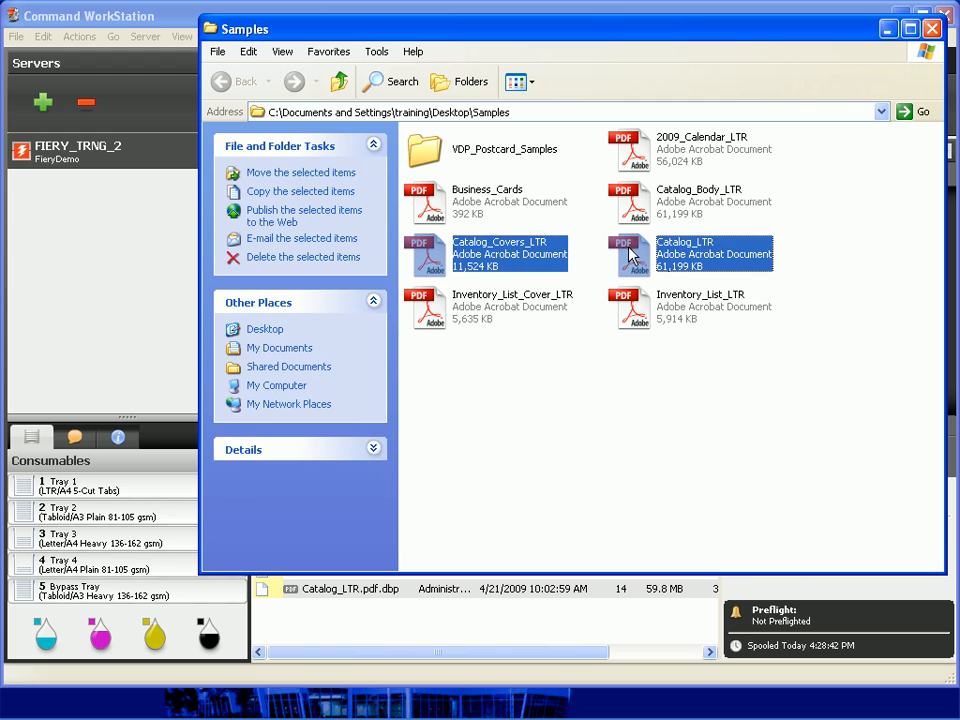
Import Catalog_Body_LTR and Catalog_Covers_LTR from the Samples folder into the server's held job queue.
left_click(690, 200)
left_click(497, 254, "ctrl")
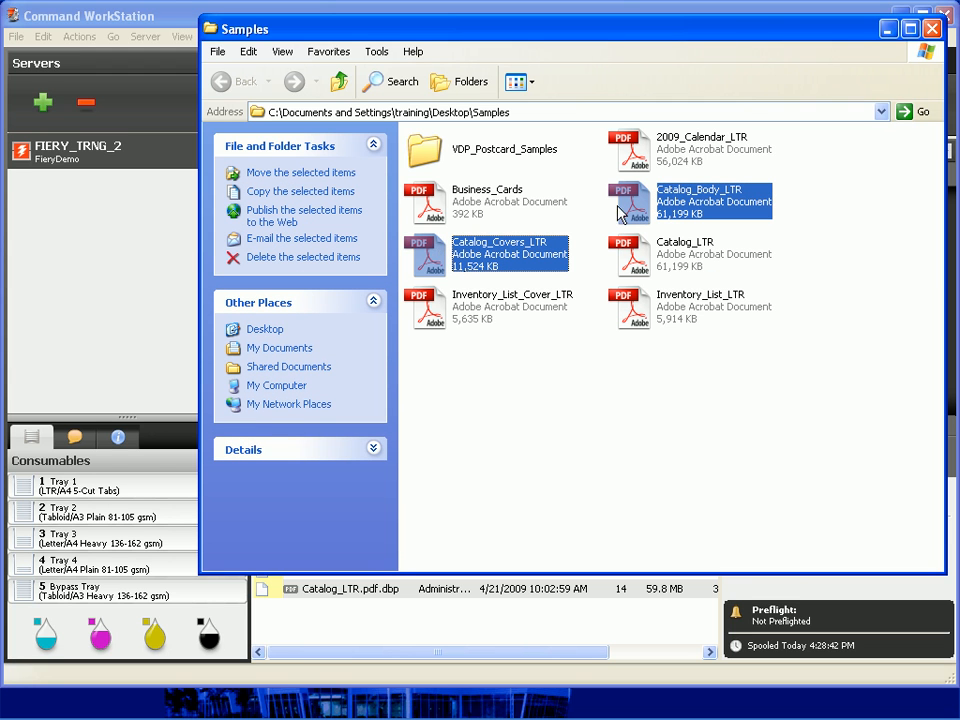
left_click_drag(643, 208, 530, 622)
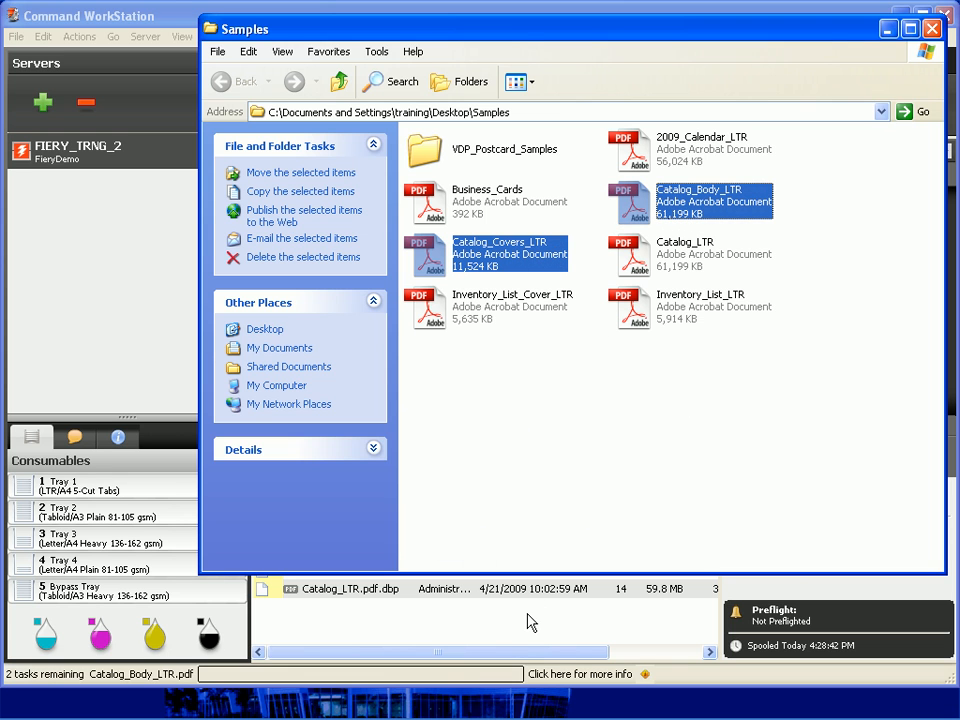
left_click(531, 622)
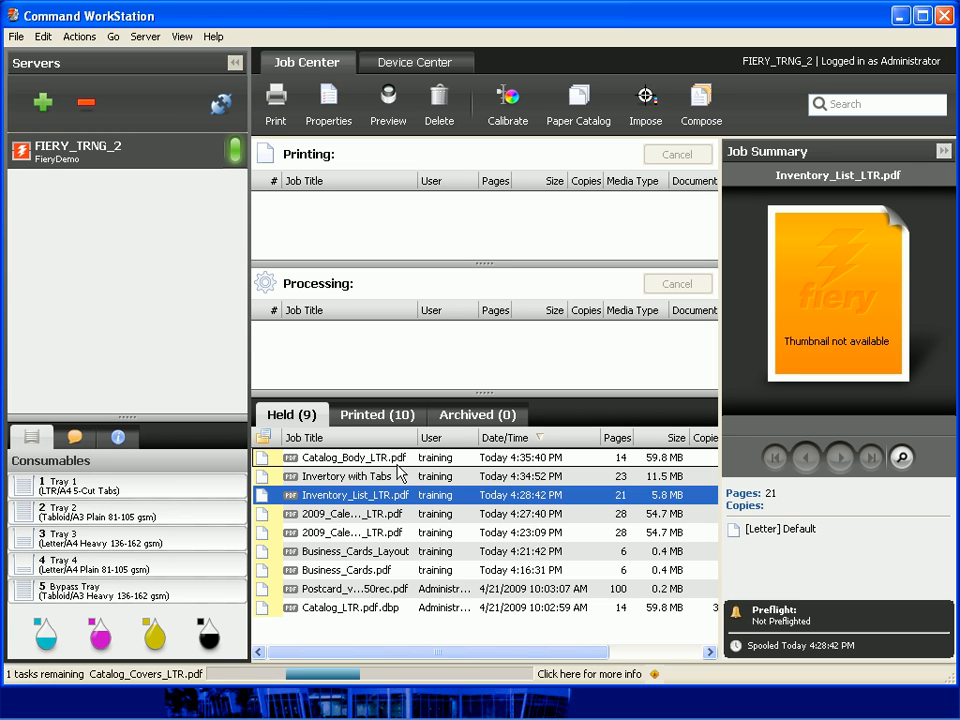
Open the held job Catalog_Body_LTR.pdf in Compose and apply the 2-up saddle template with Saddle binding.
left_click(369, 457)
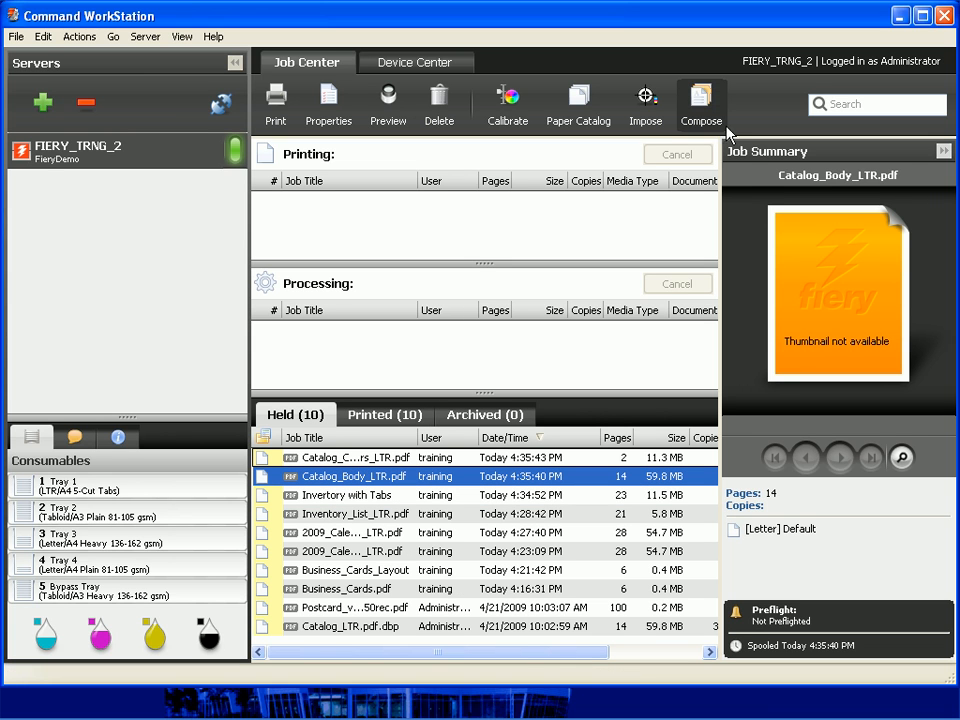
left_click(700, 97)
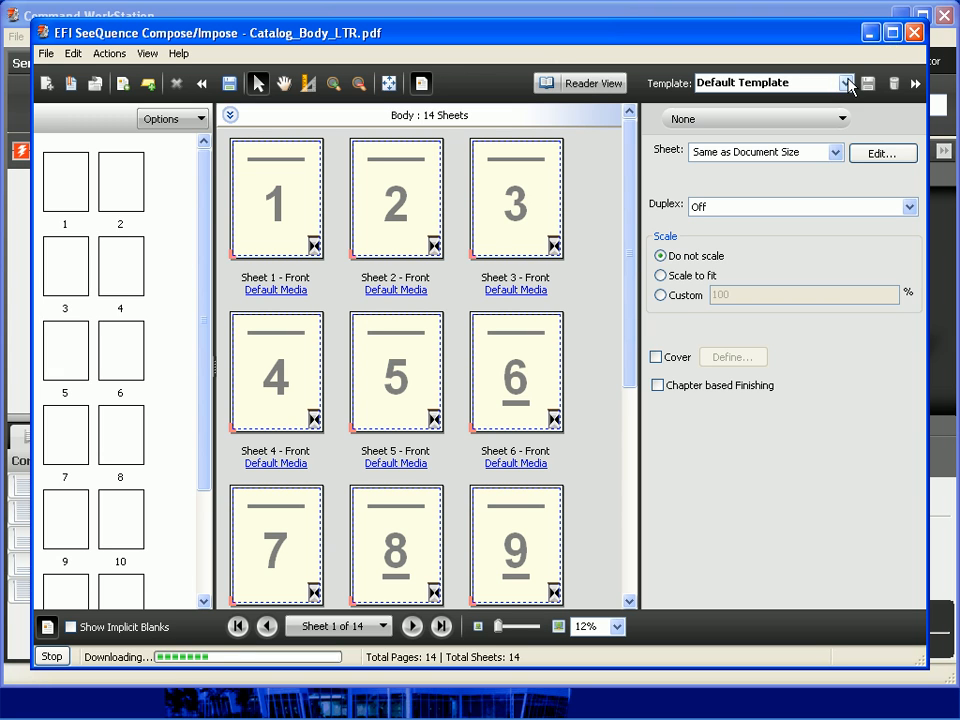
left_click(846, 83)
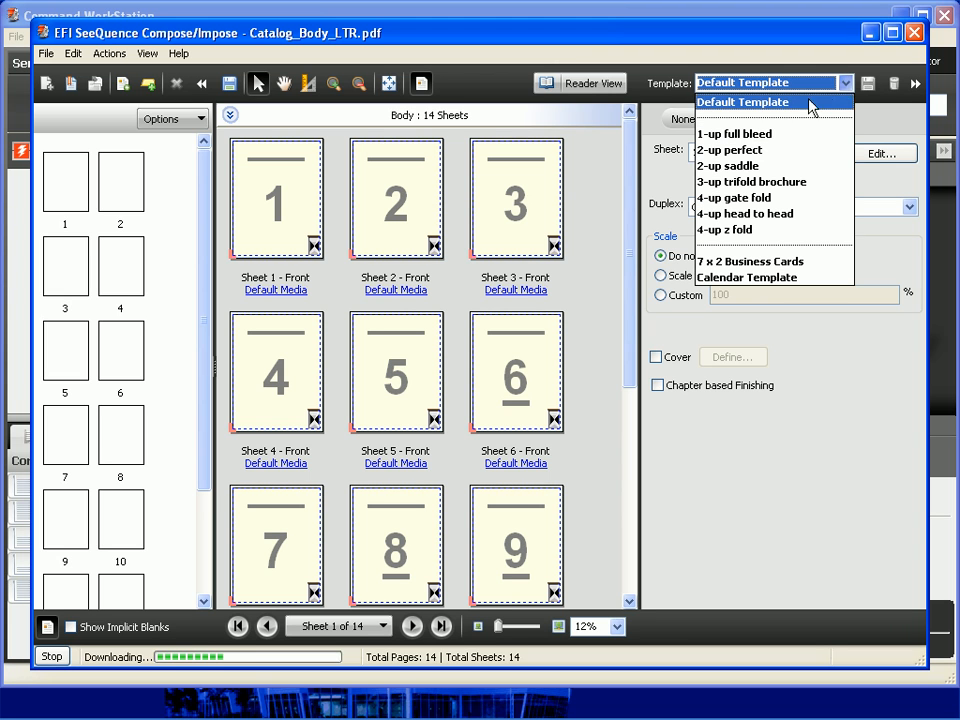
left_click(767, 168)
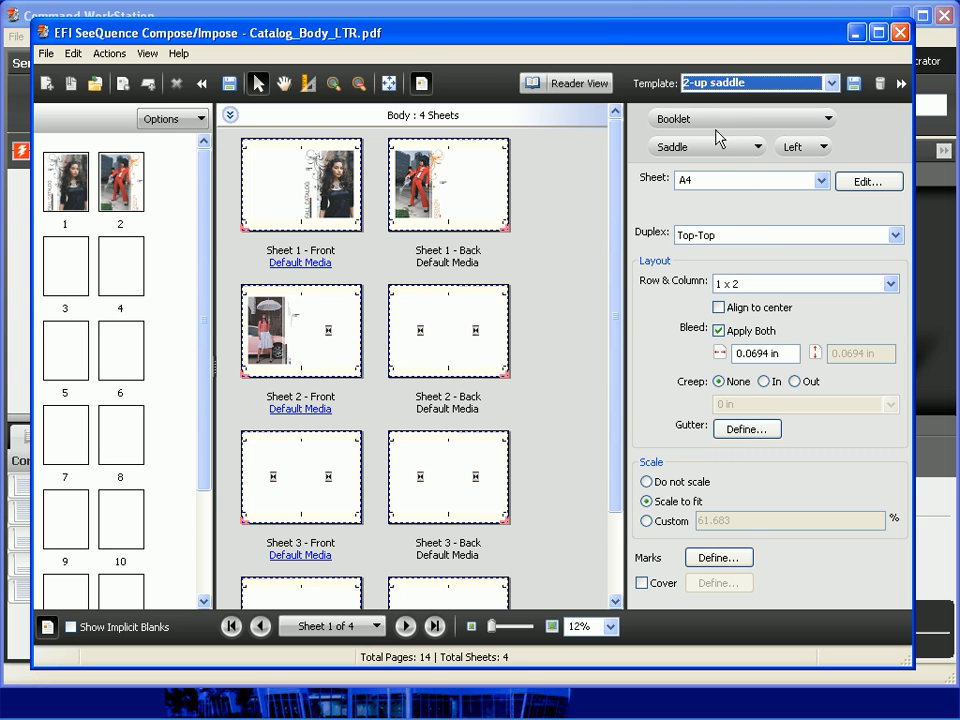
left_click(721, 152)
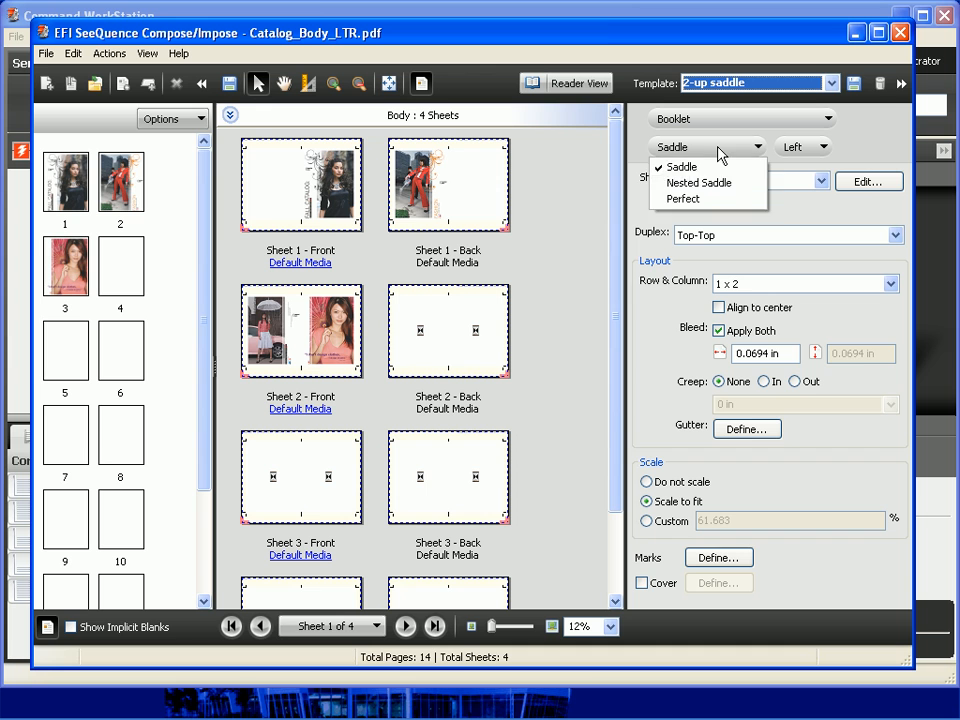
left_click(716, 167)
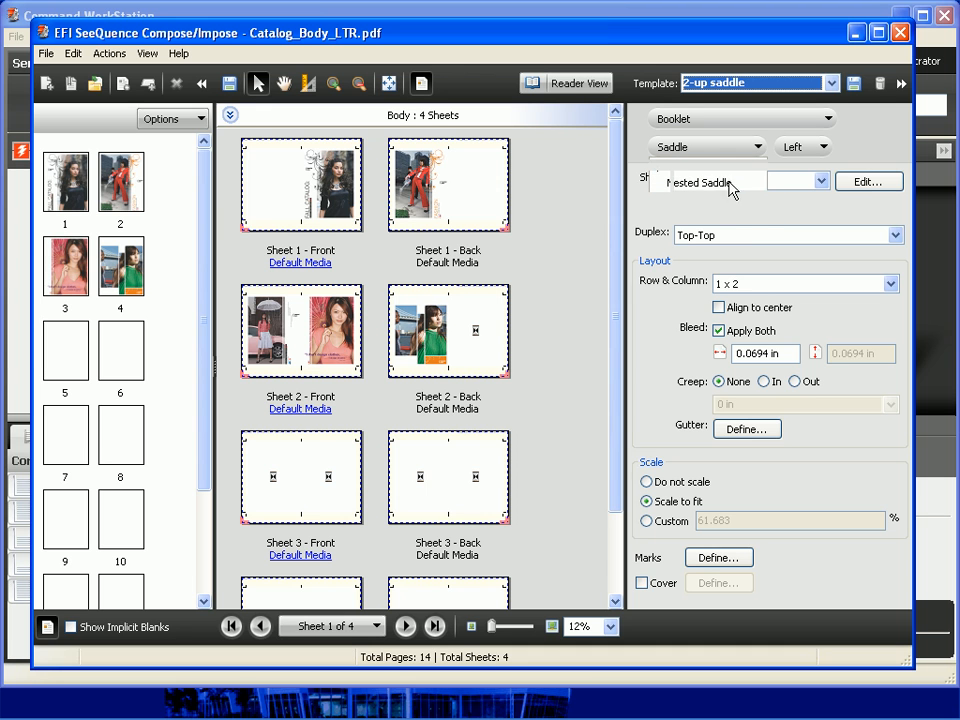
Set the booklet's sheet size to 11x17 and its scaling to Do not scale, with the Compose window maximized.
left_click(858, 181)
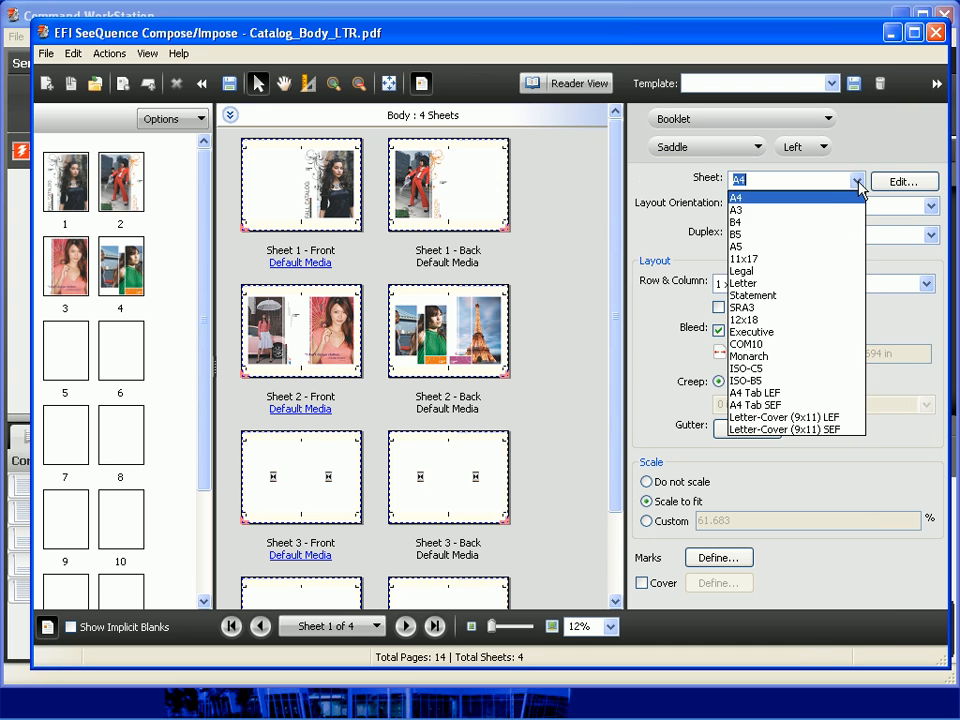
left_click(760, 257)
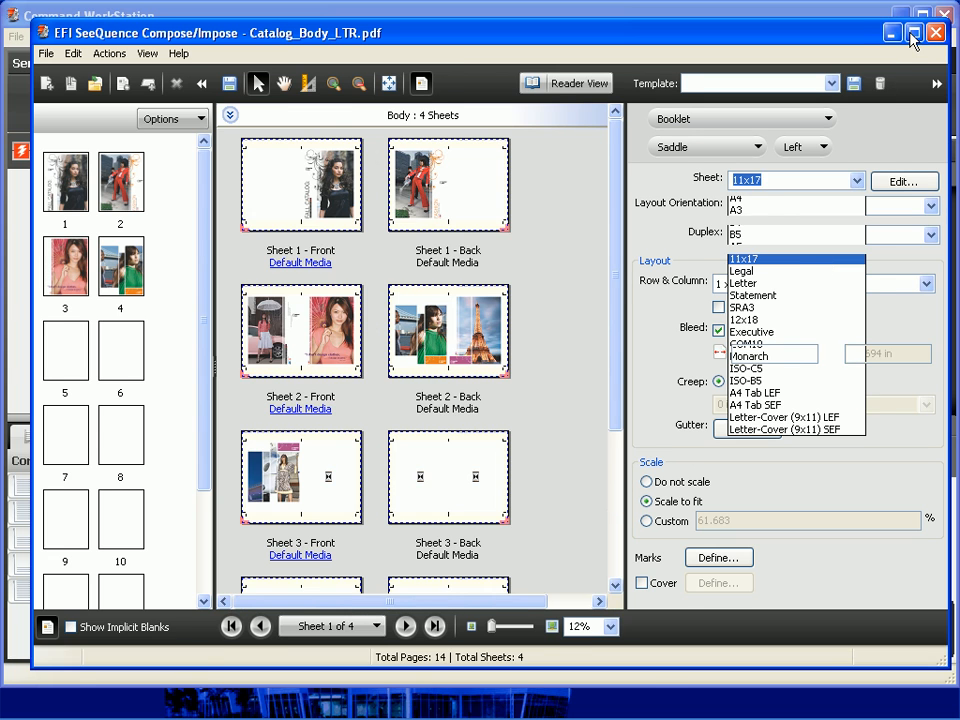
left_click(911, 36)
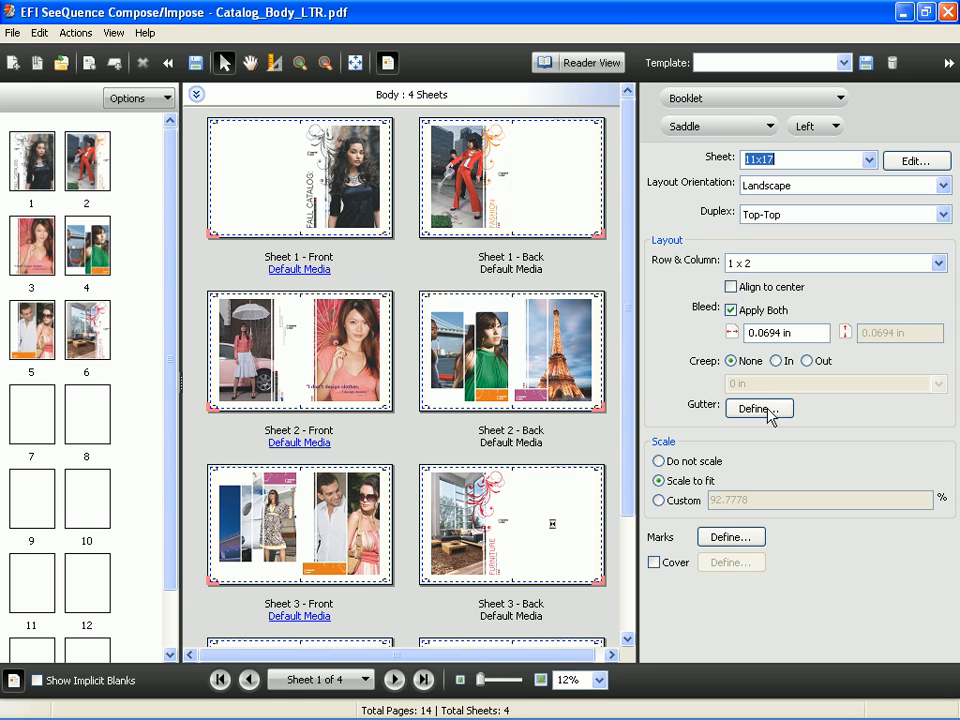
left_click(672, 484)
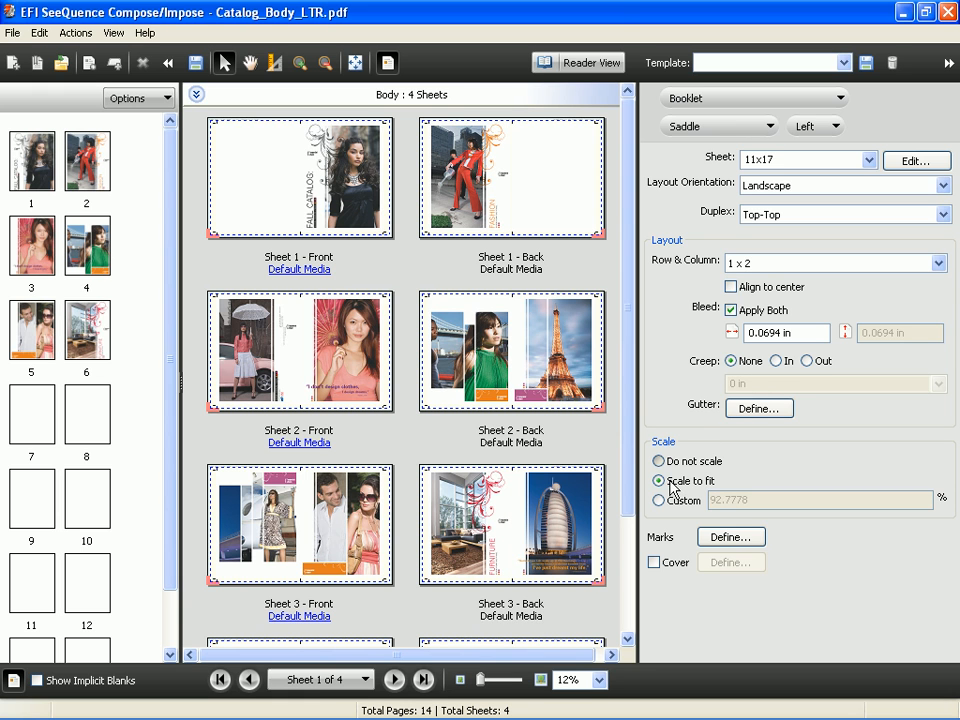
key("Up")
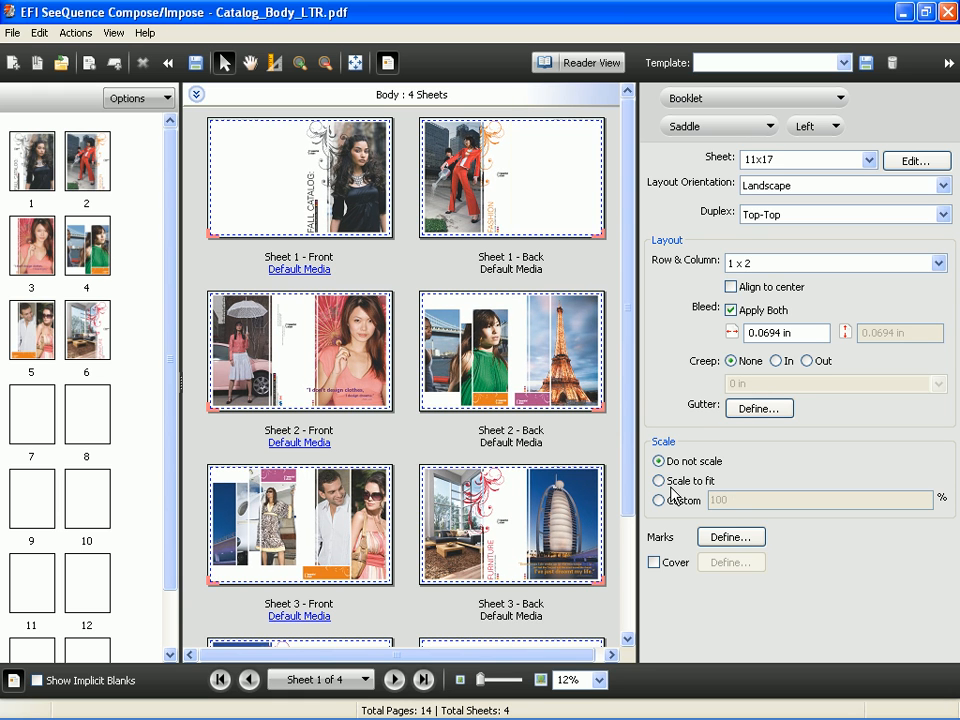
Turn off printing of the trim marks, fold marks and job label for the booklet.
left_click(724, 540)
left_click(321, 290)
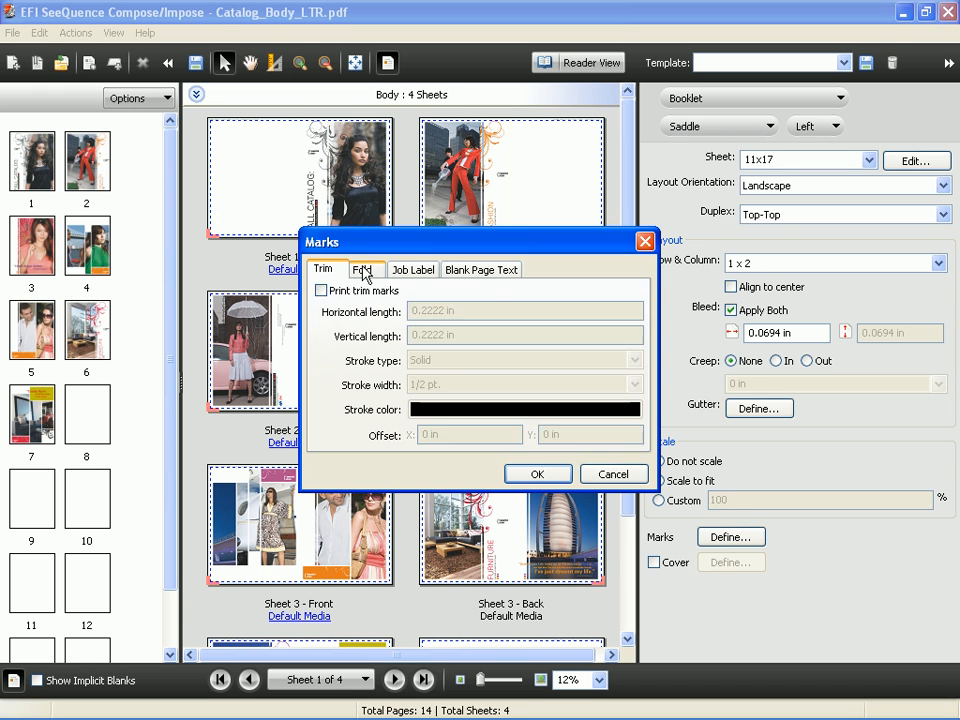
left_click(362, 270)
left_click(321, 290)
left_click(408, 270)
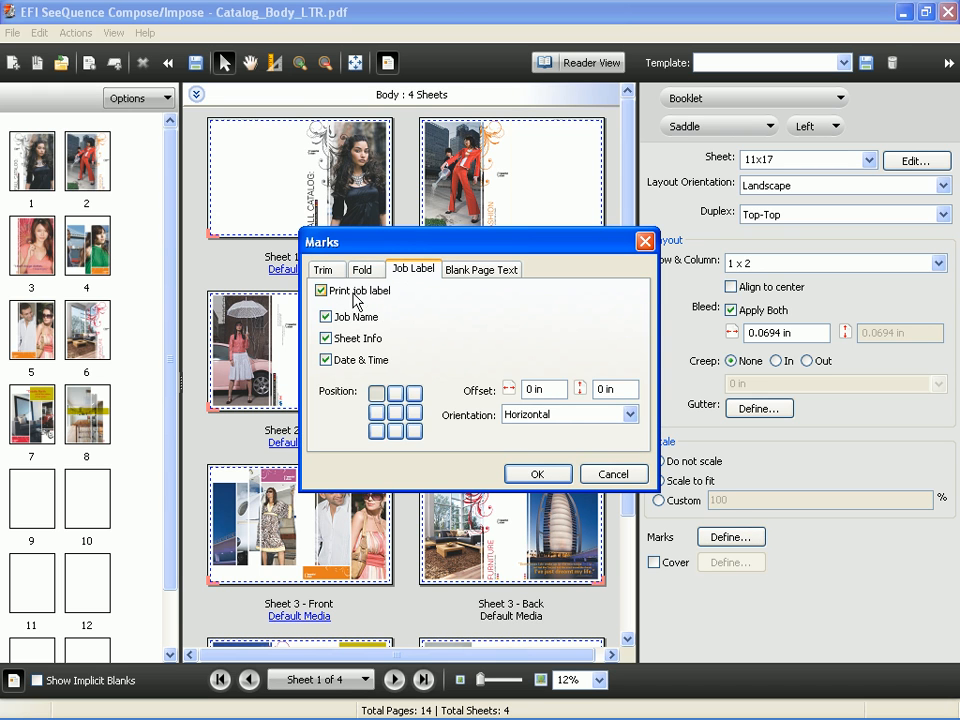
left_click(321, 290)
left_click(540, 476)
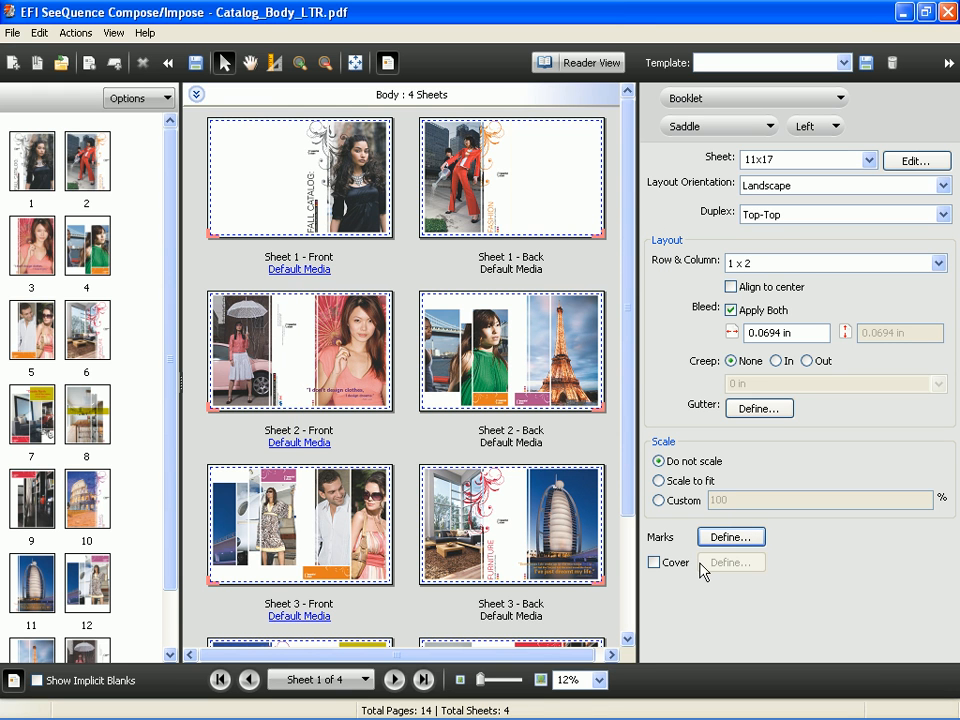
Save the current imposition settings as a template named "Saddle without Marks".
left_click(867, 64)
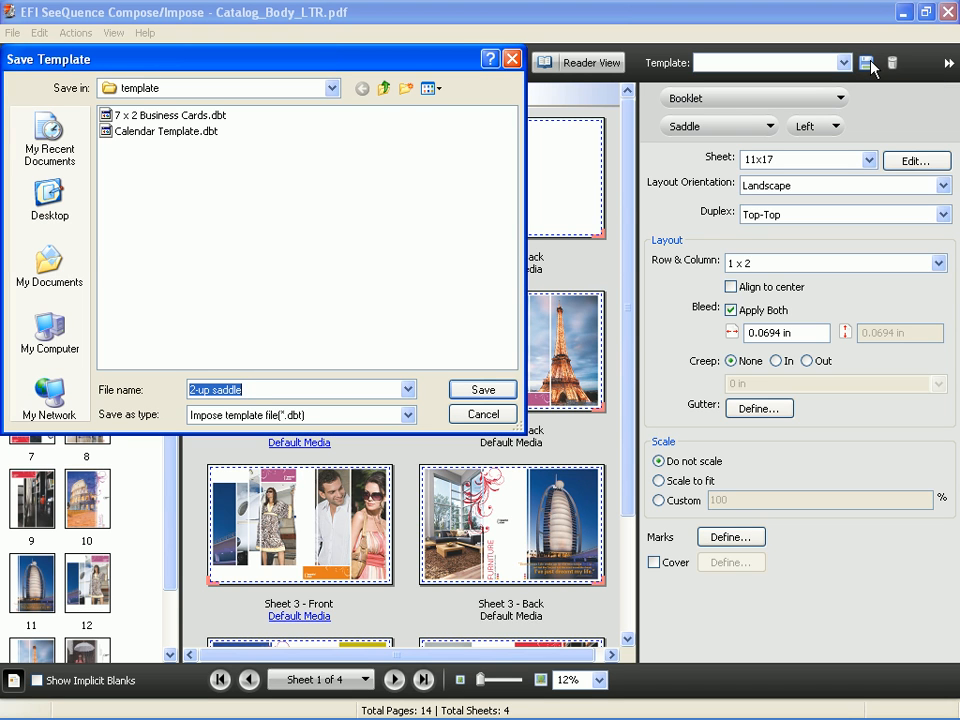
type("Sad")
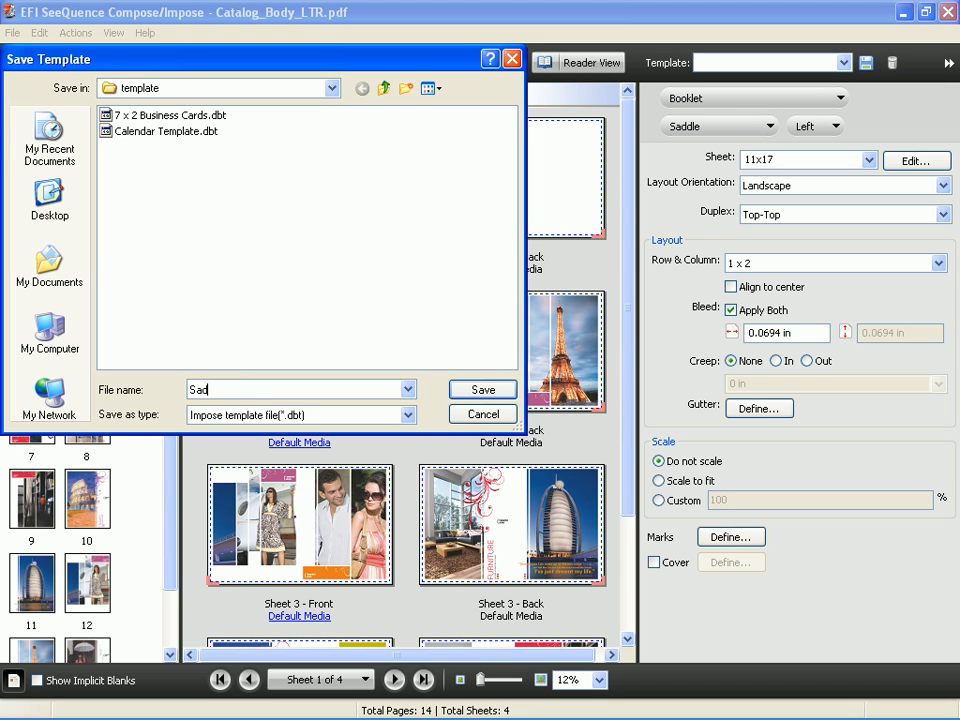
type("dle without Marks")
left_click(463, 391)
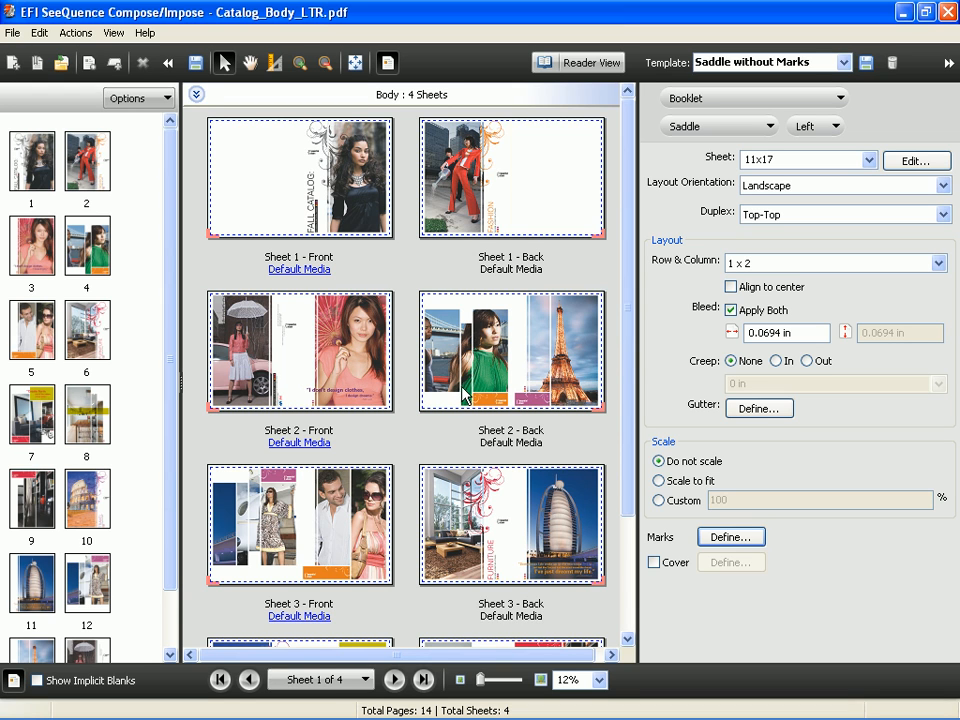
Insert page 1 of the server job Catalog_Covers_LTR.pdf before the first page of the catalog.
left_click(40, 170)
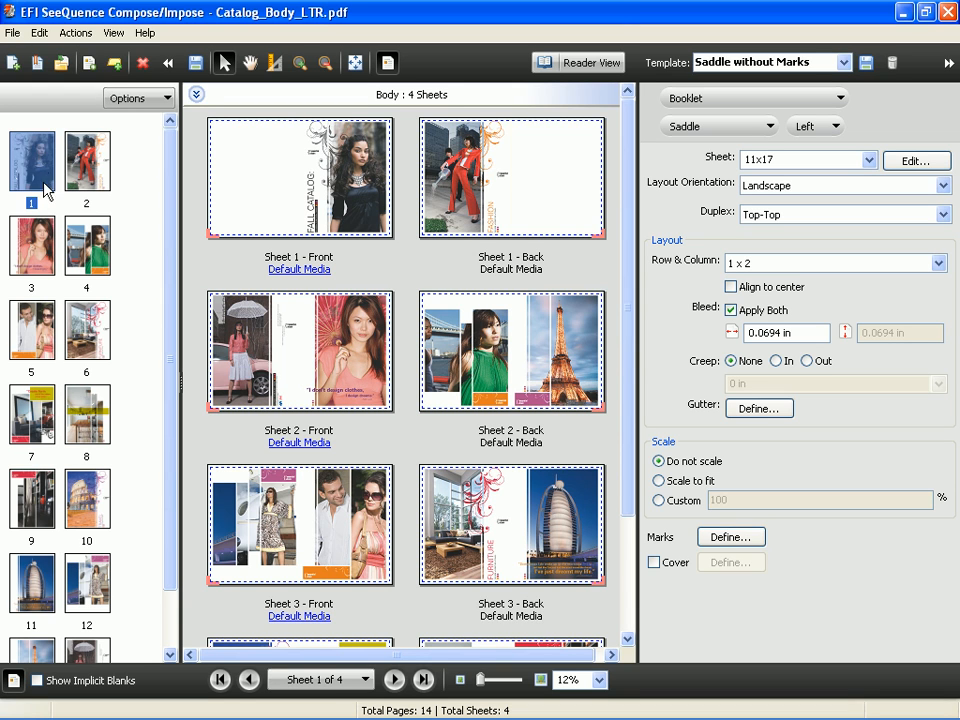
left_click(65, 61)
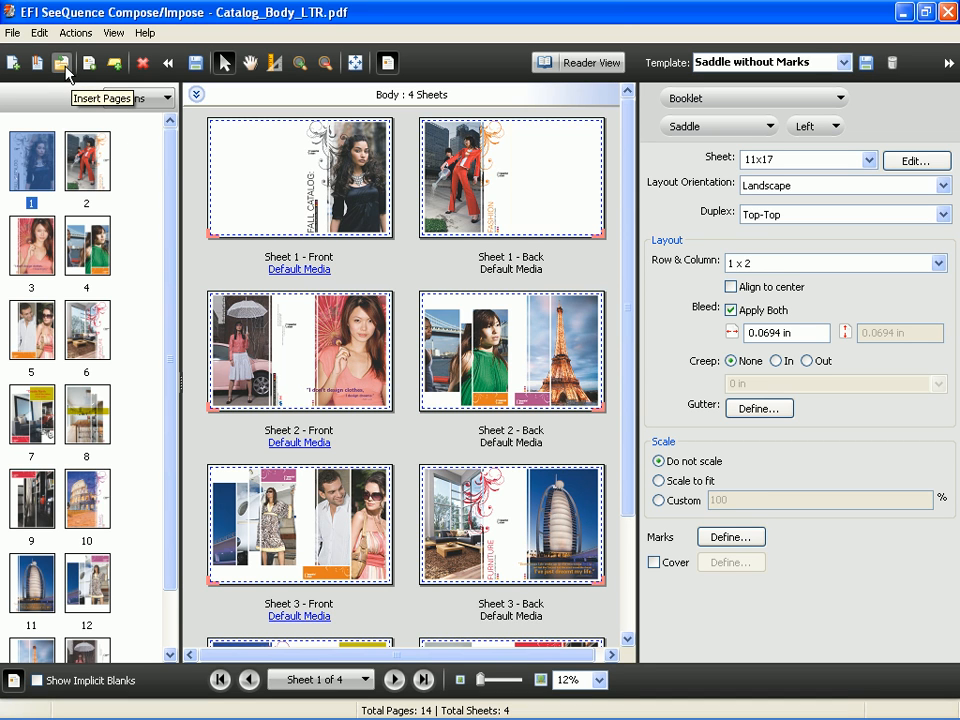
left_click(66, 68)
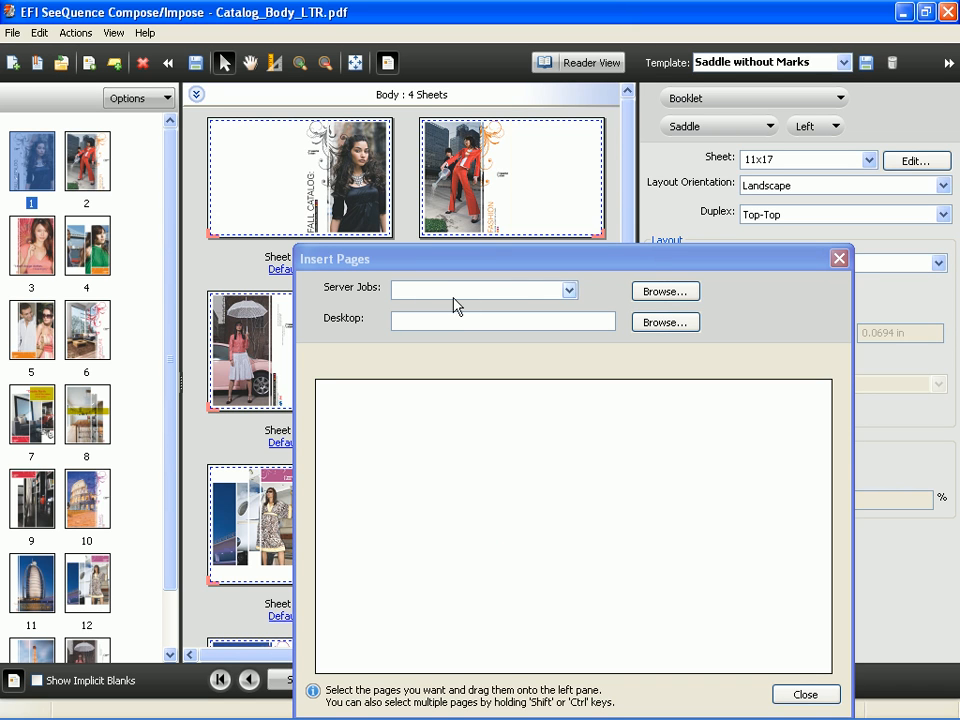
left_click(569, 290)
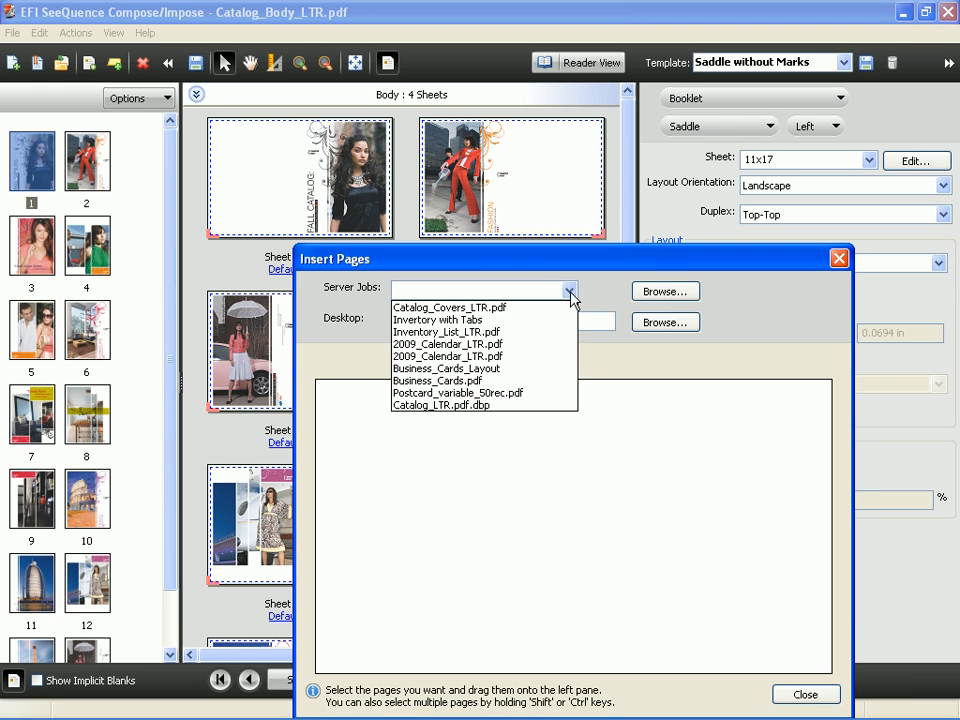
left_click(489, 306)
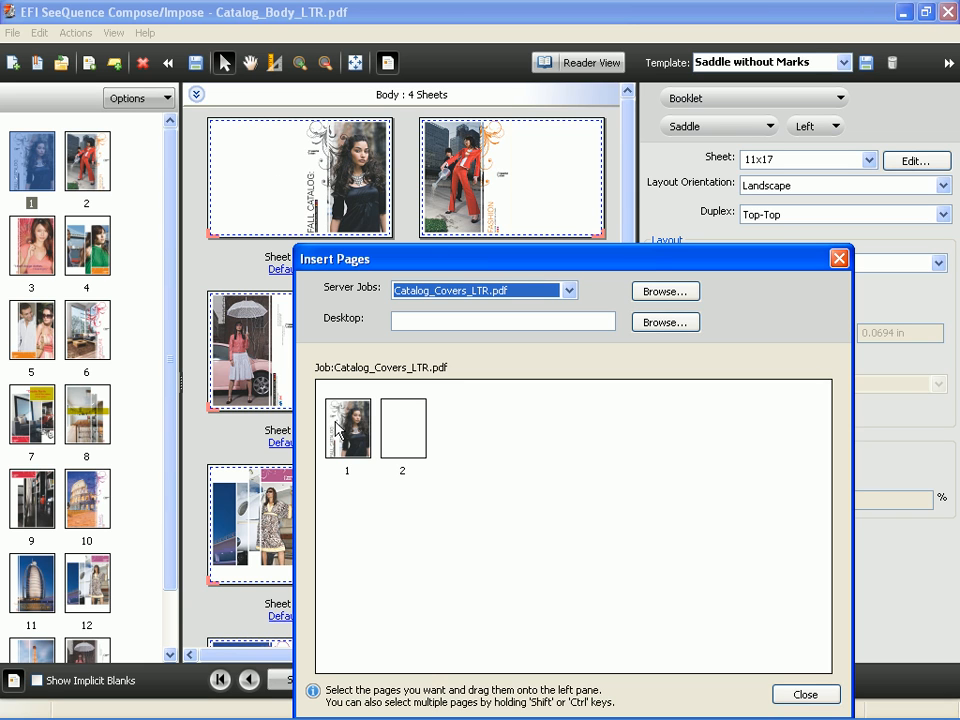
left_click_drag(357, 448, 12, 176)
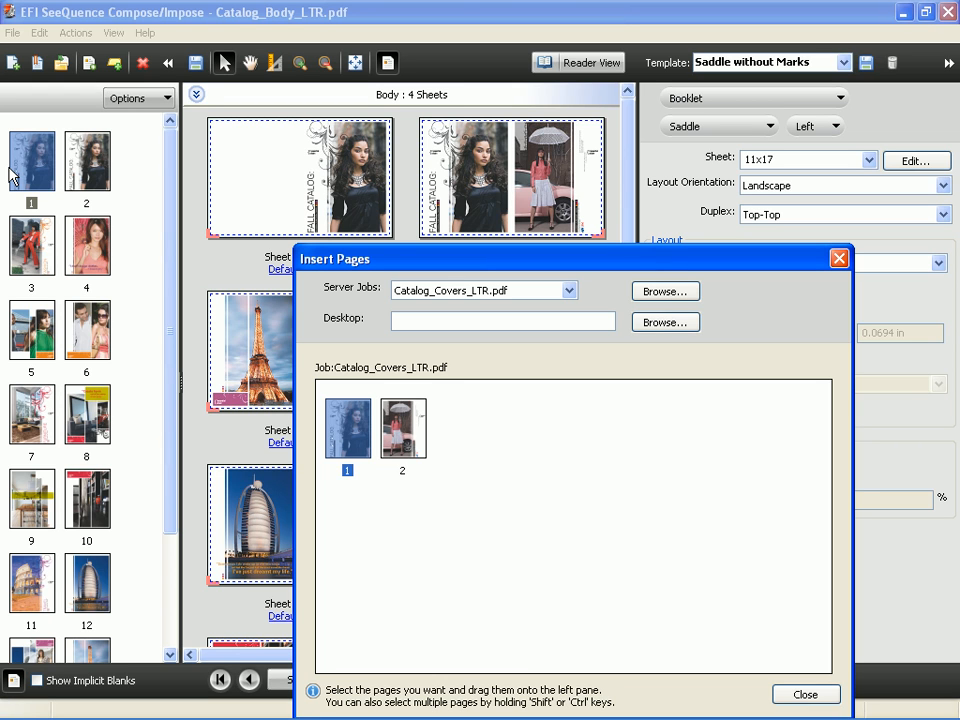
Delete the duplicate front cover at page 2 and finish inserting pages.
left_click(92, 177)
left_click(143, 63)
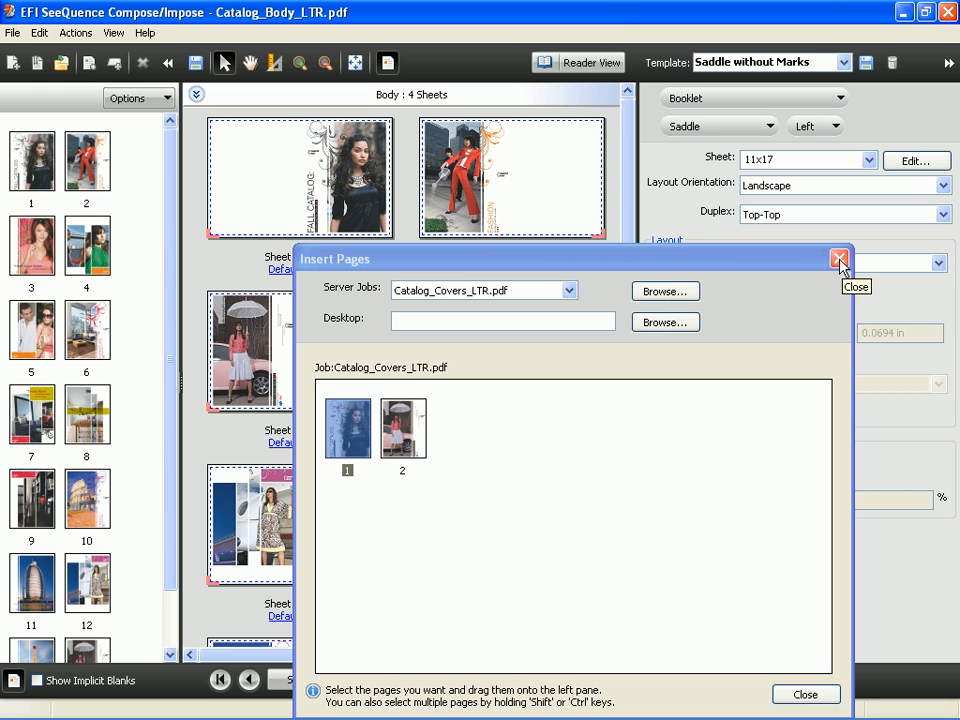
left_click(839, 260)
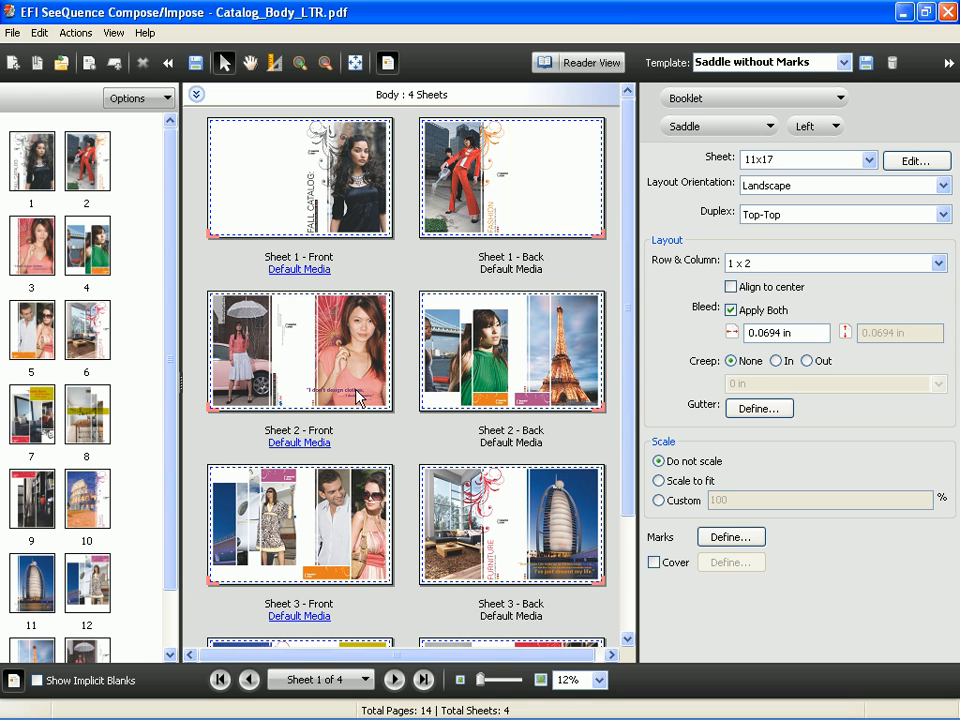
Make page 2 the start of a new chapter.
left_click(100, 178)
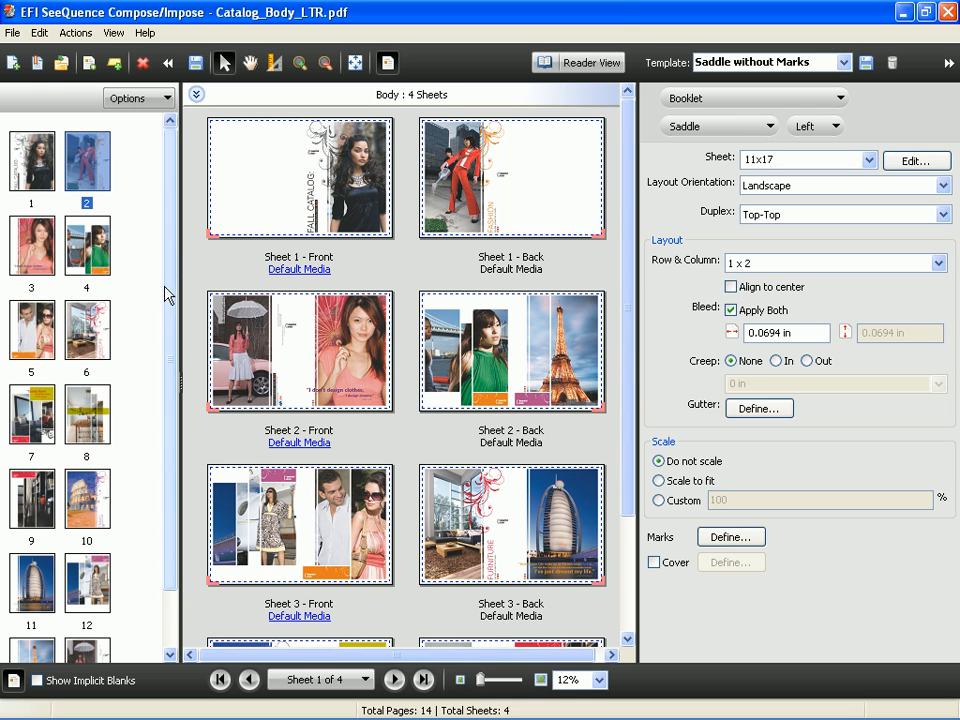
left_click(37, 63)
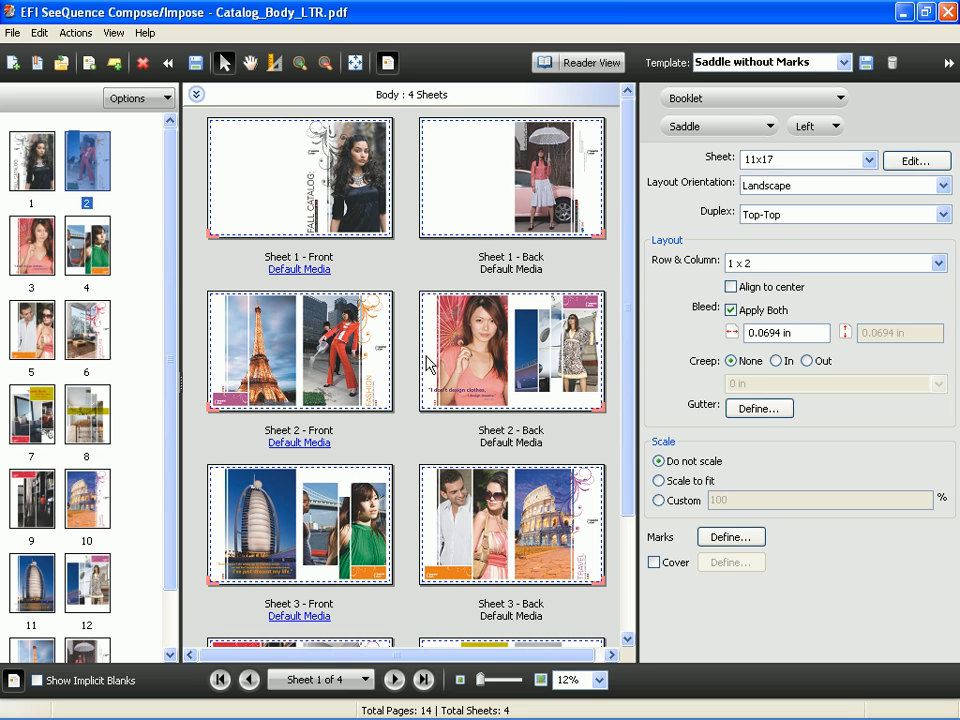
Select all pages and assign them the Tabloid/A3 Plain 81-105 gsm media.
left_click(170, 99)
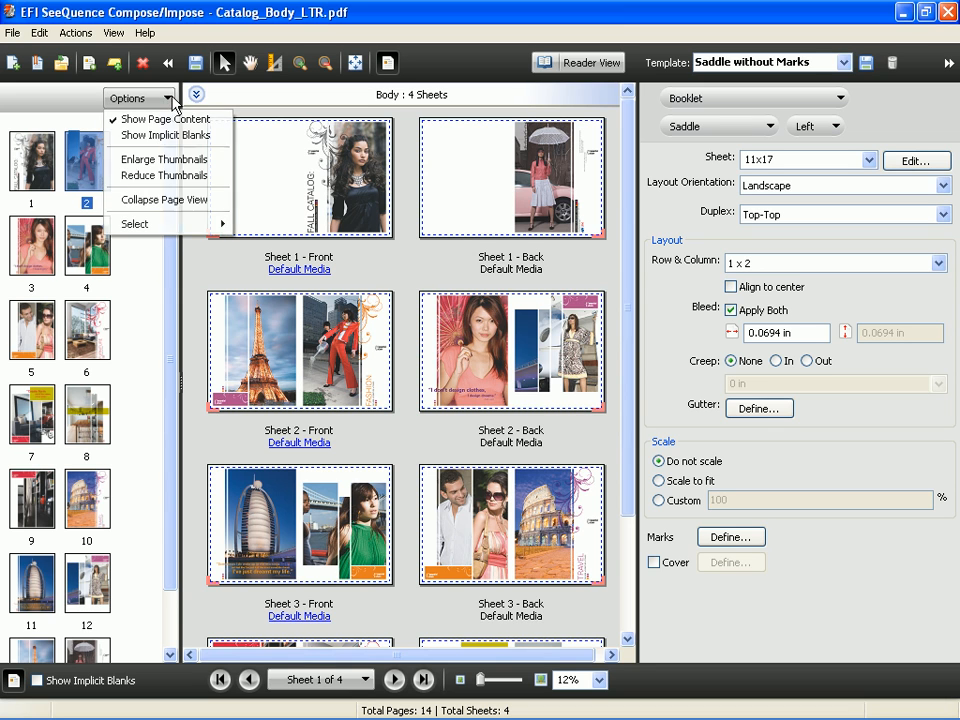
mouse_move(170, 224)
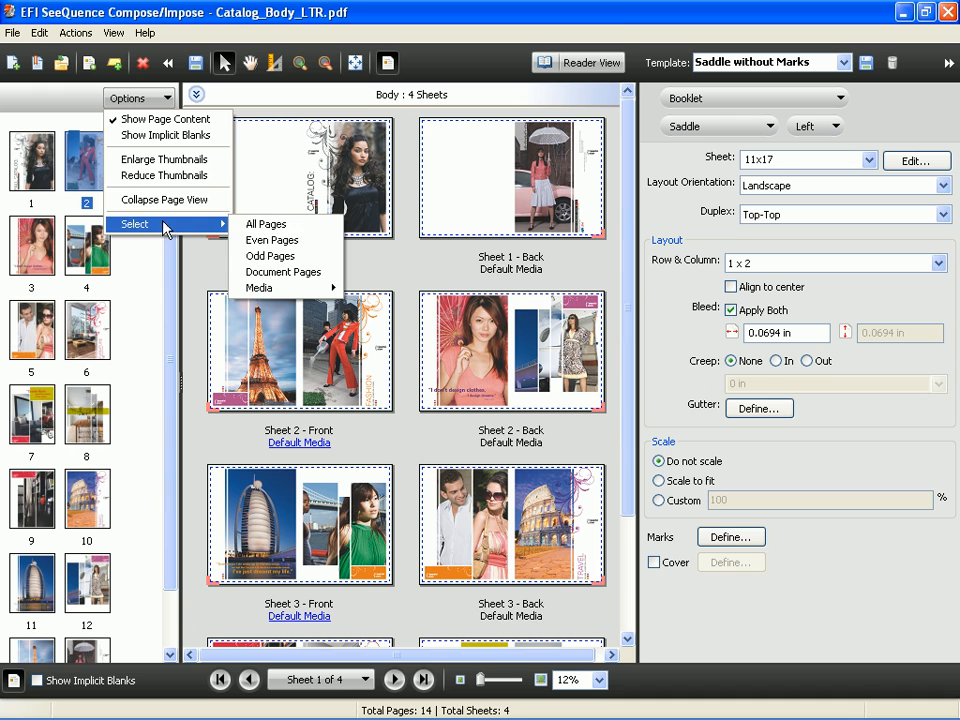
left_click(248, 233)
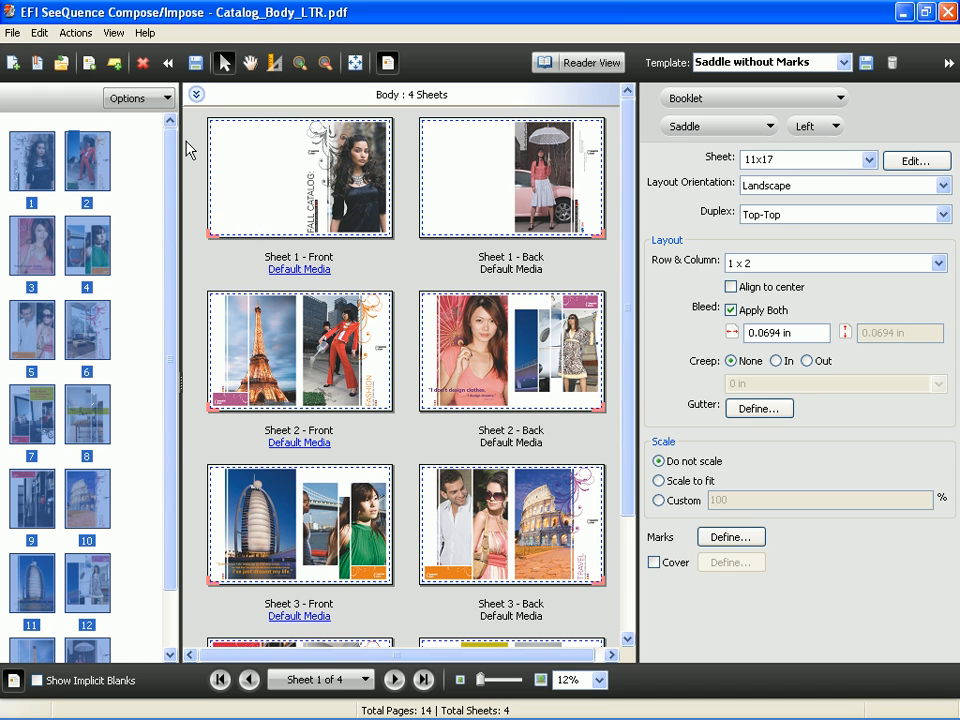
right_click(79, 167)
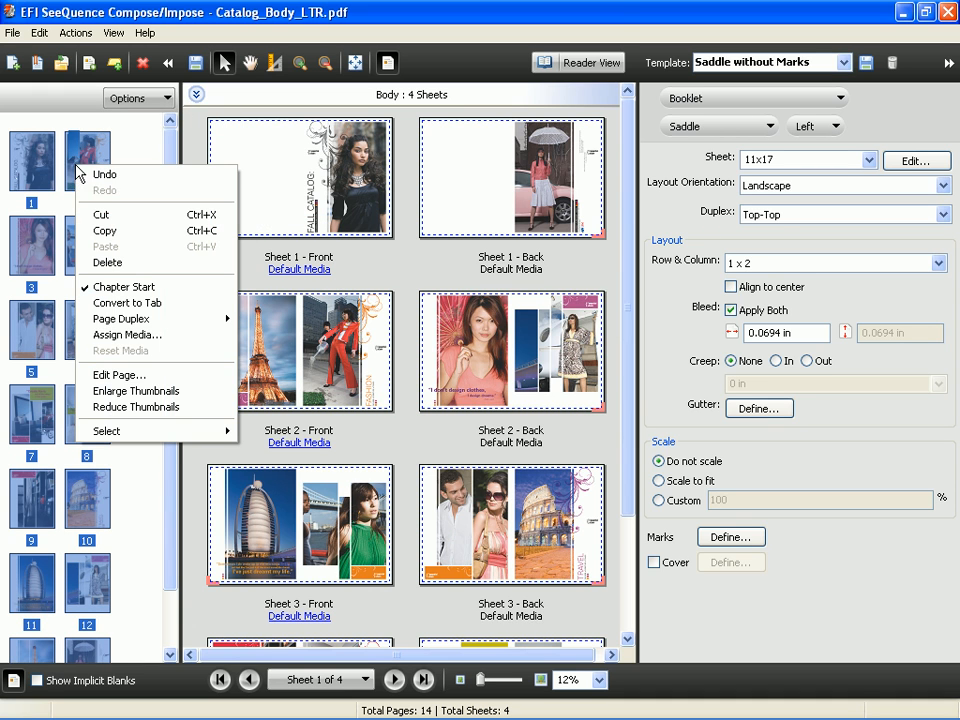
left_click(150, 336)
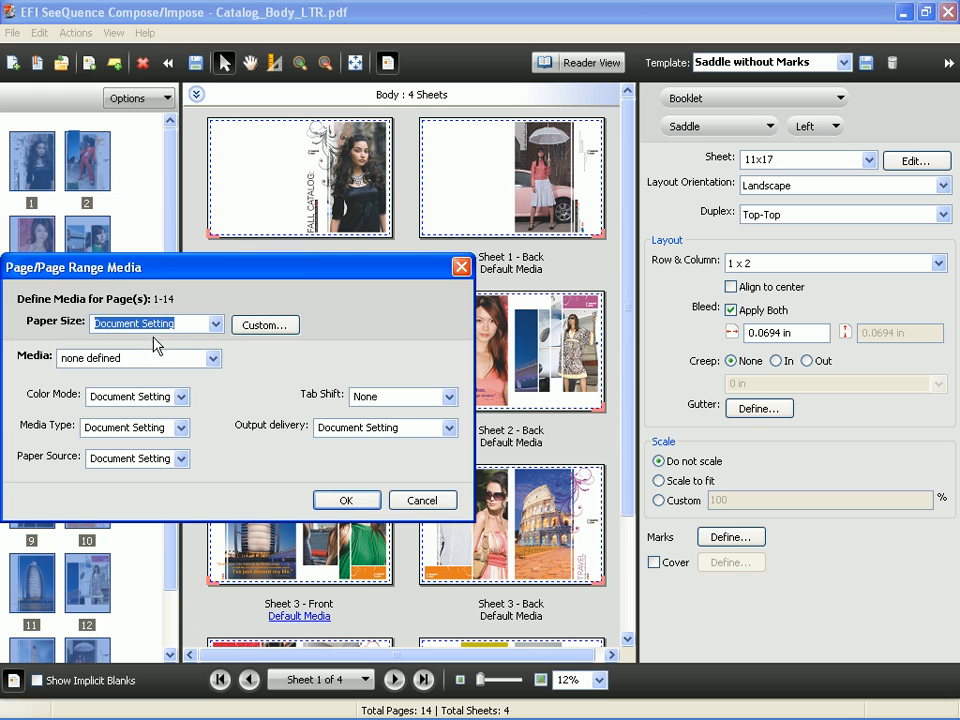
left_click(213, 358)
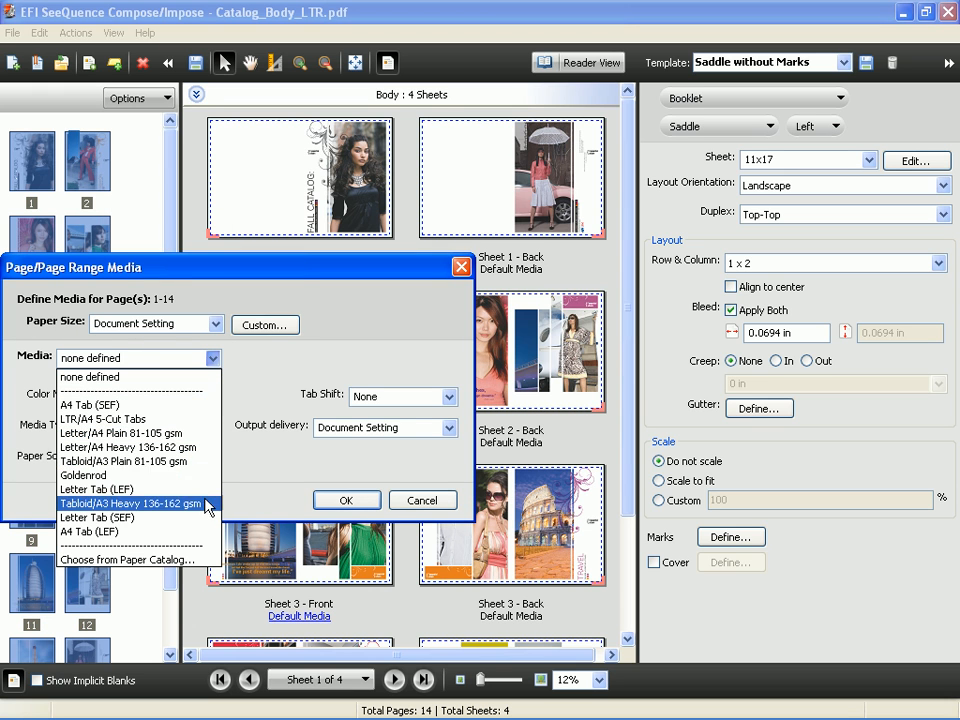
left_click(135, 467)
left_click(341, 505)
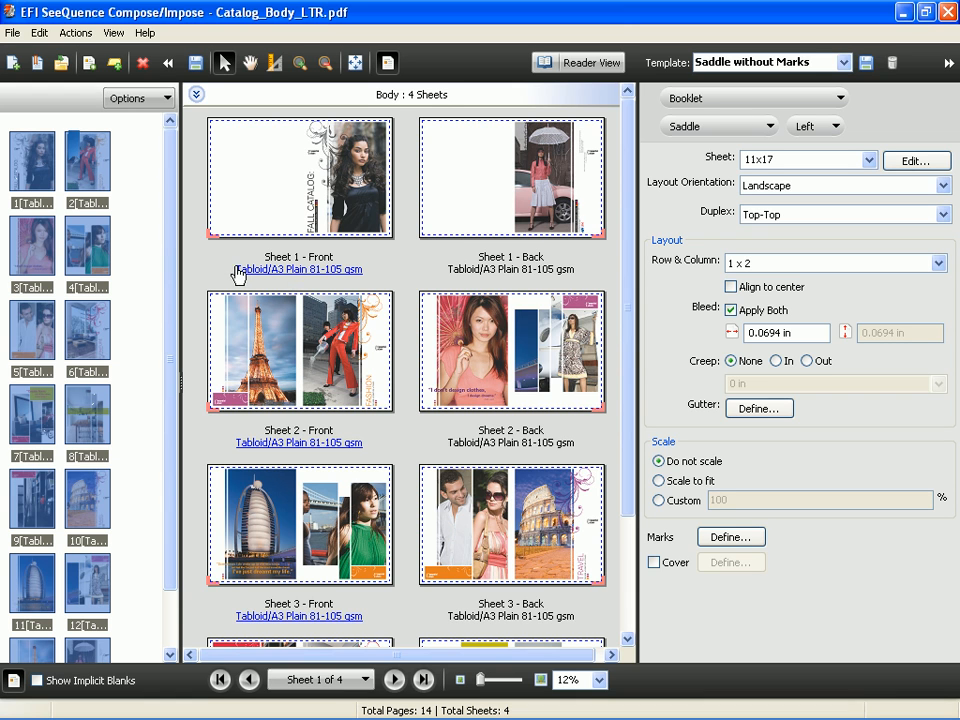
Try to assign the Tabloid/A3 Heavy 136-162 gsm media to sheet 1.
left_click(288, 270)
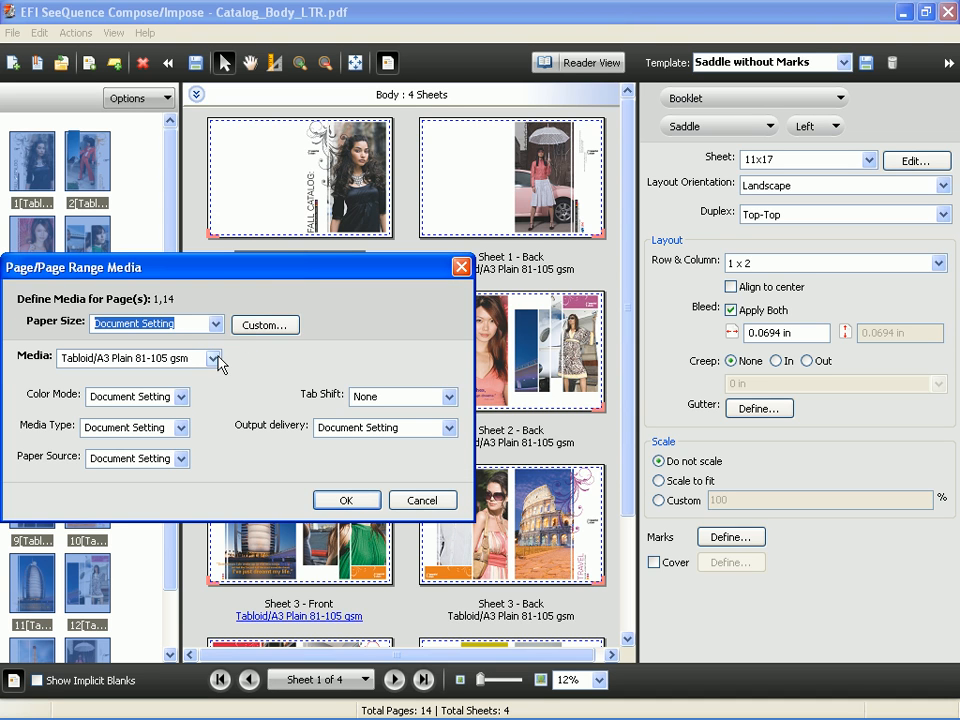
left_click(215, 358)
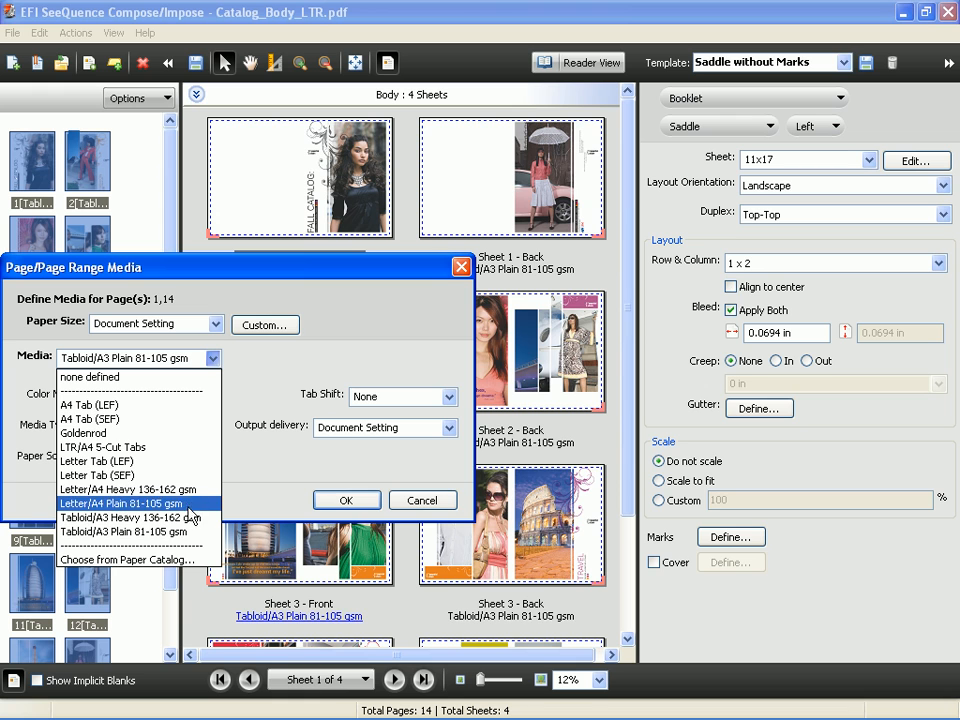
left_click(187, 518)
left_click(343, 499)
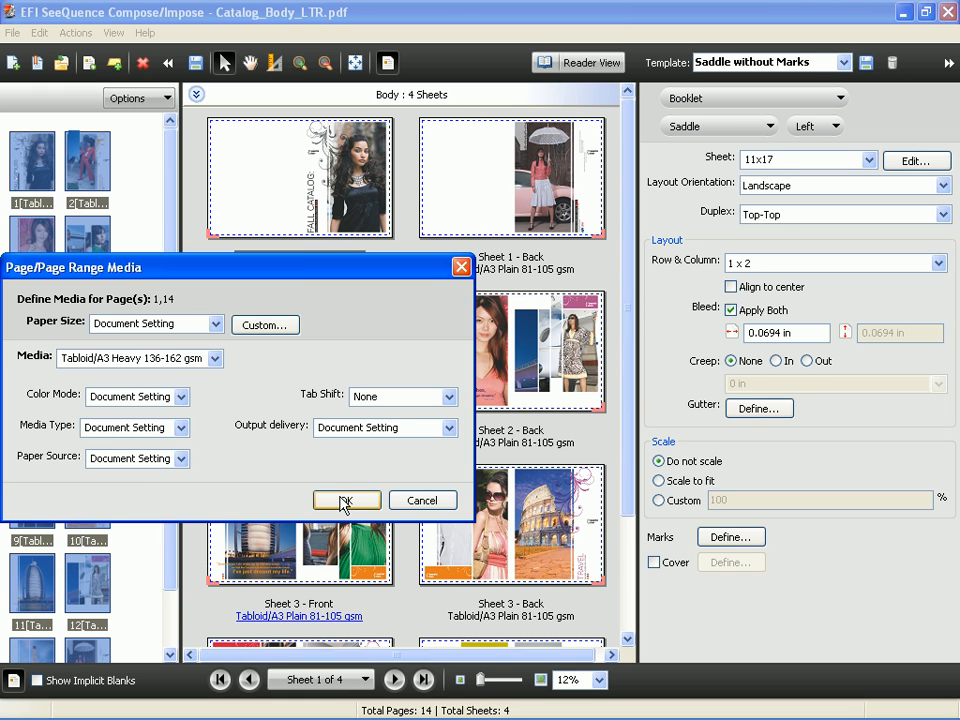
left_click(472, 421)
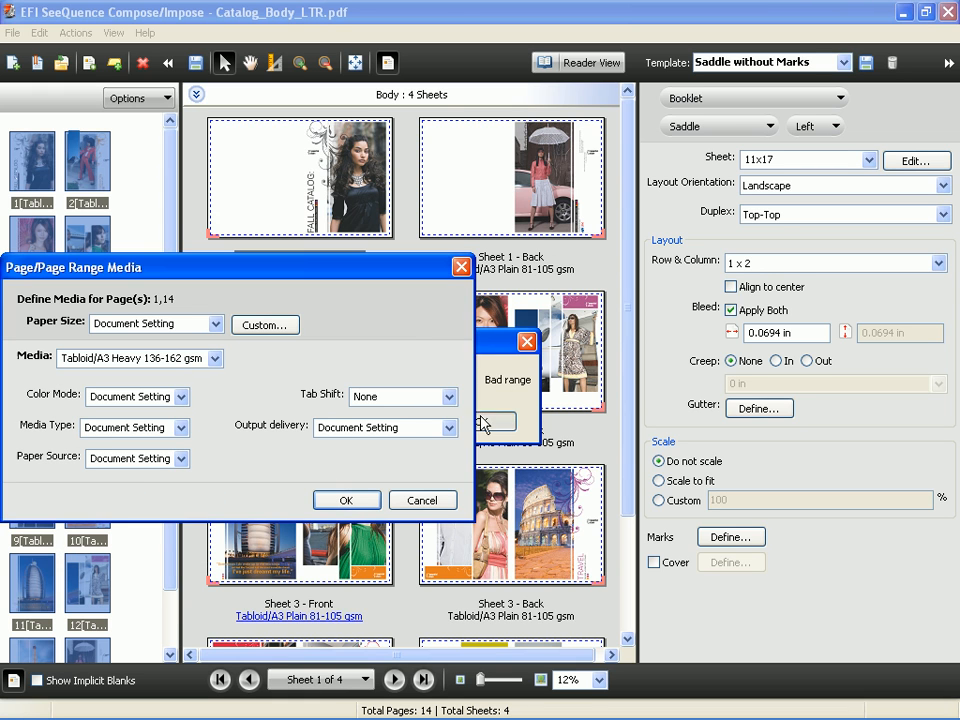
left_click(346, 501)
key("Return")
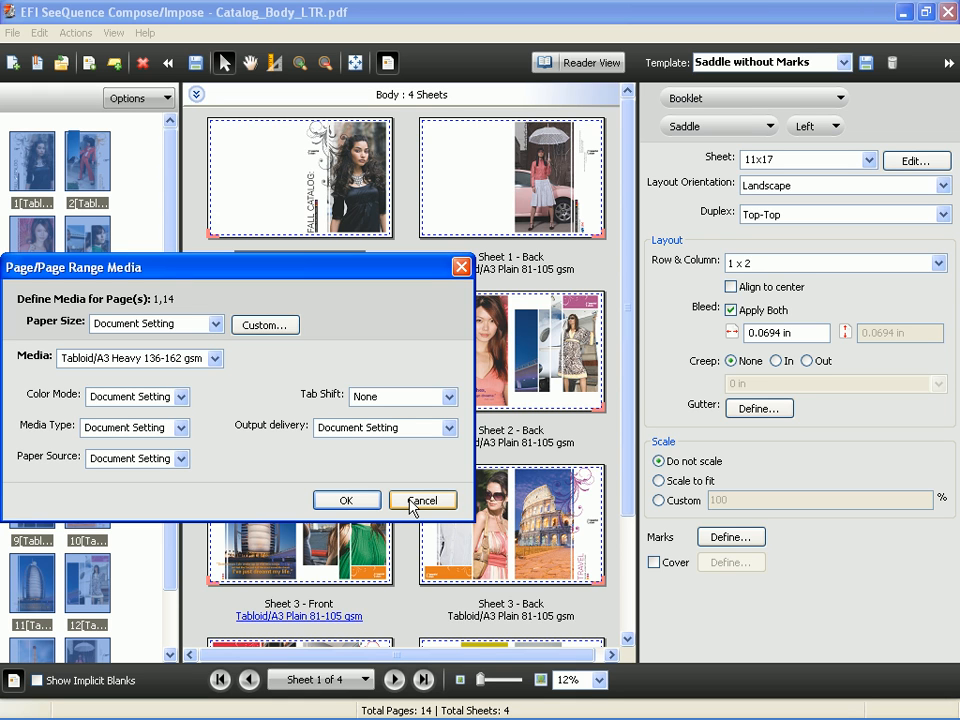
left_click(421, 500)
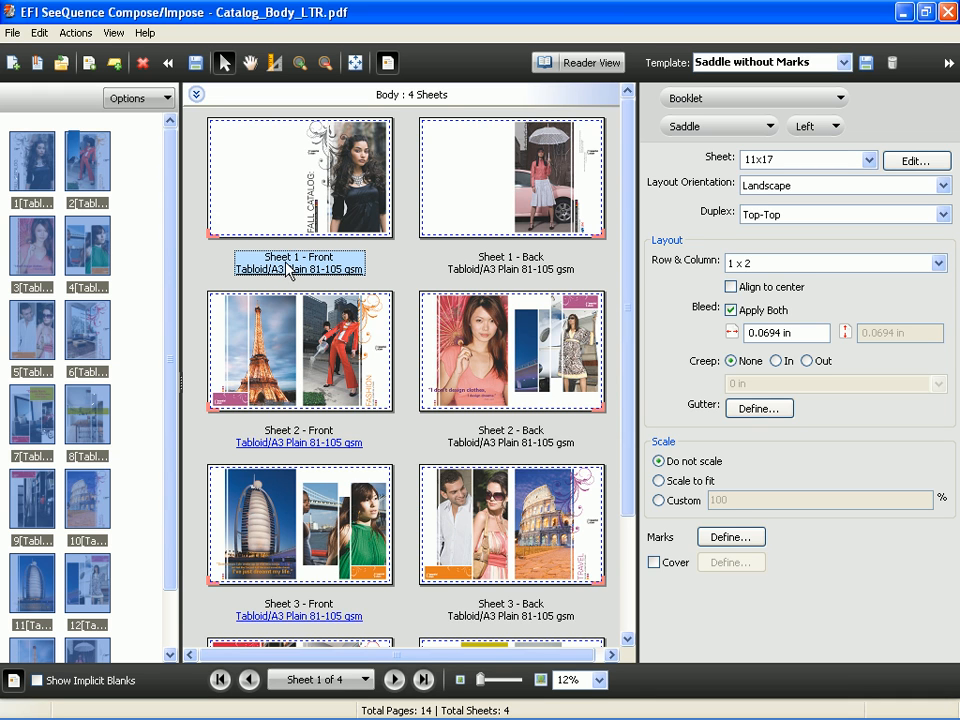
Clear the page selection and retry assigning Tabloid/A3 Heavy 136-162 gsm media to the front of sheet 1.
left_click(129, 189)
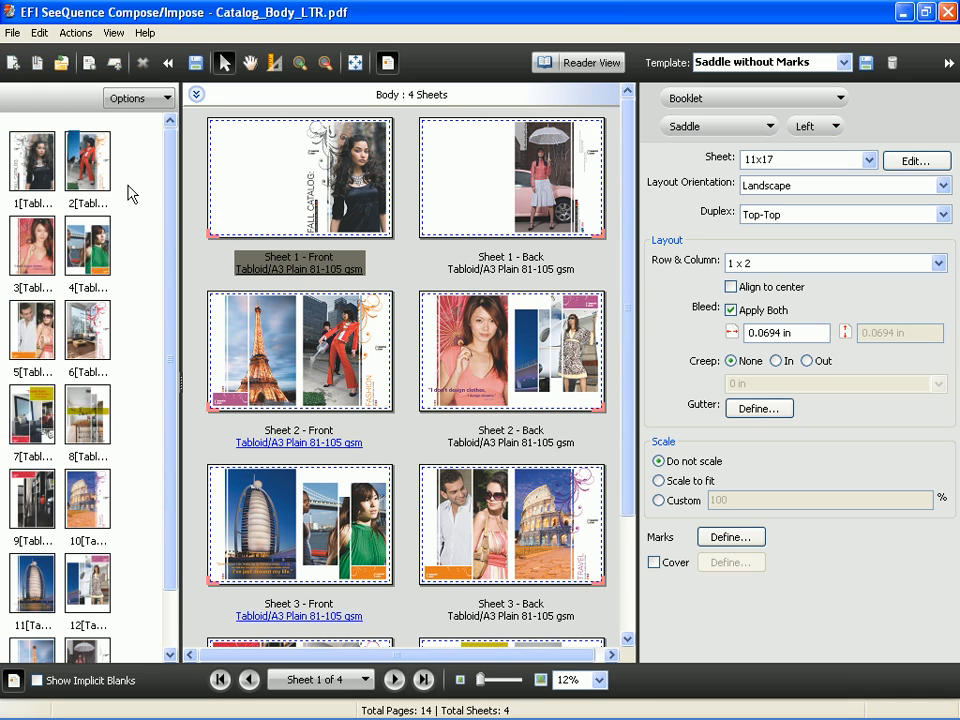
left_click(288, 268)
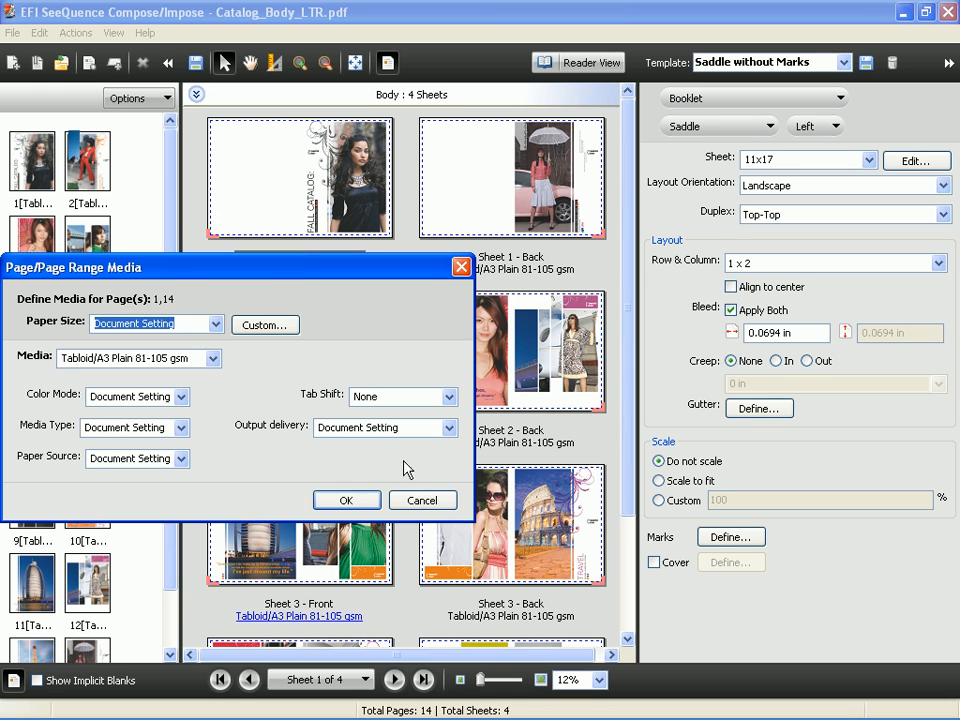
left_click(425, 502)
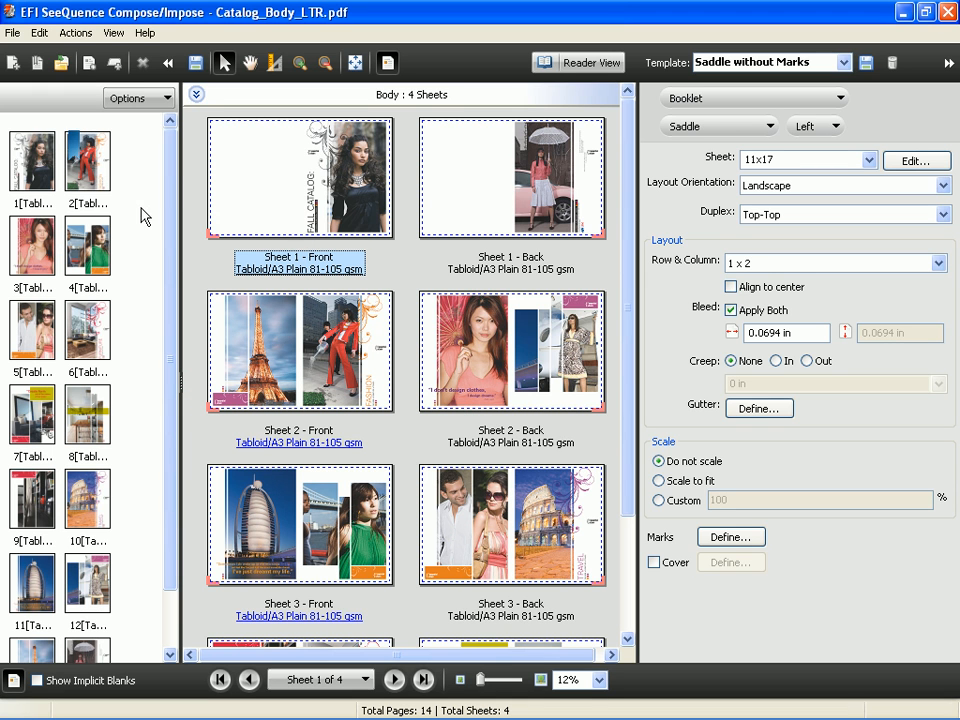
left_click(270, 278)
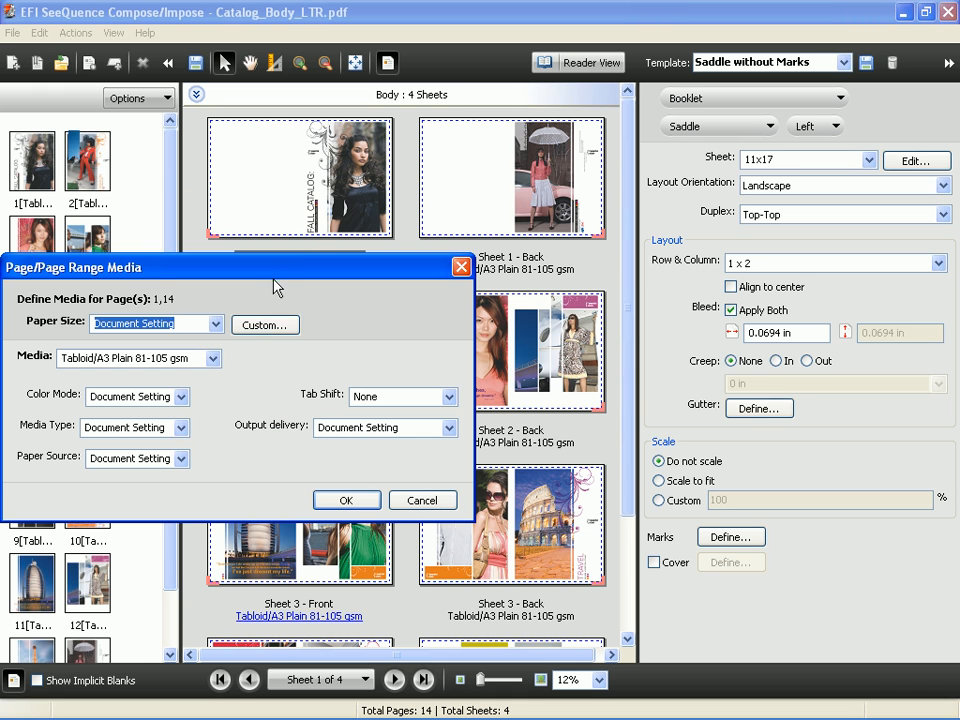
left_click(412, 500)
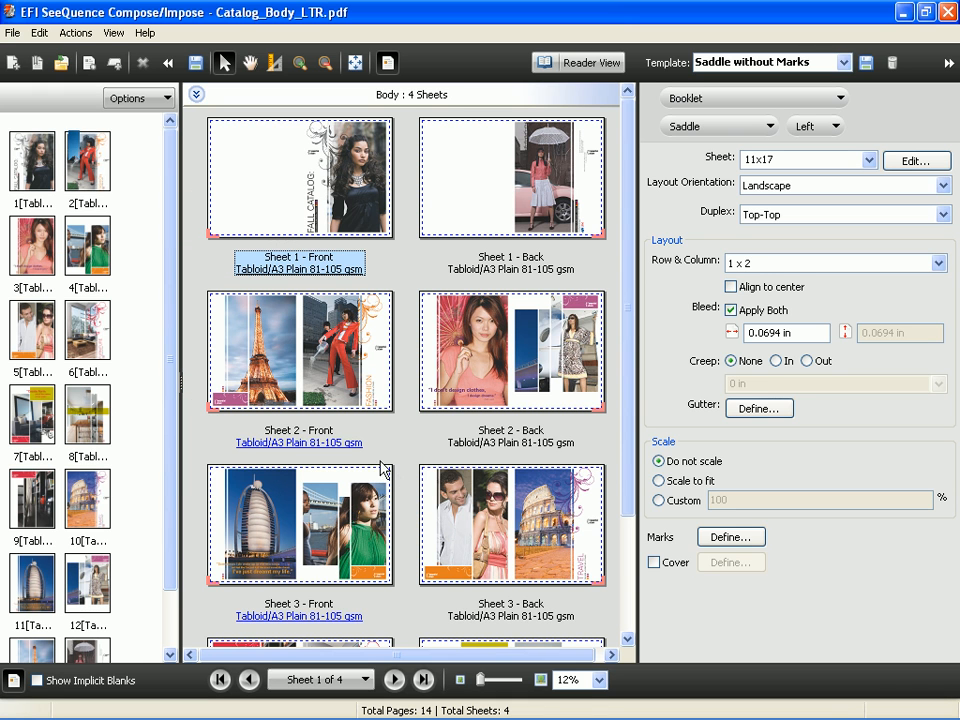
left_click(280, 275)
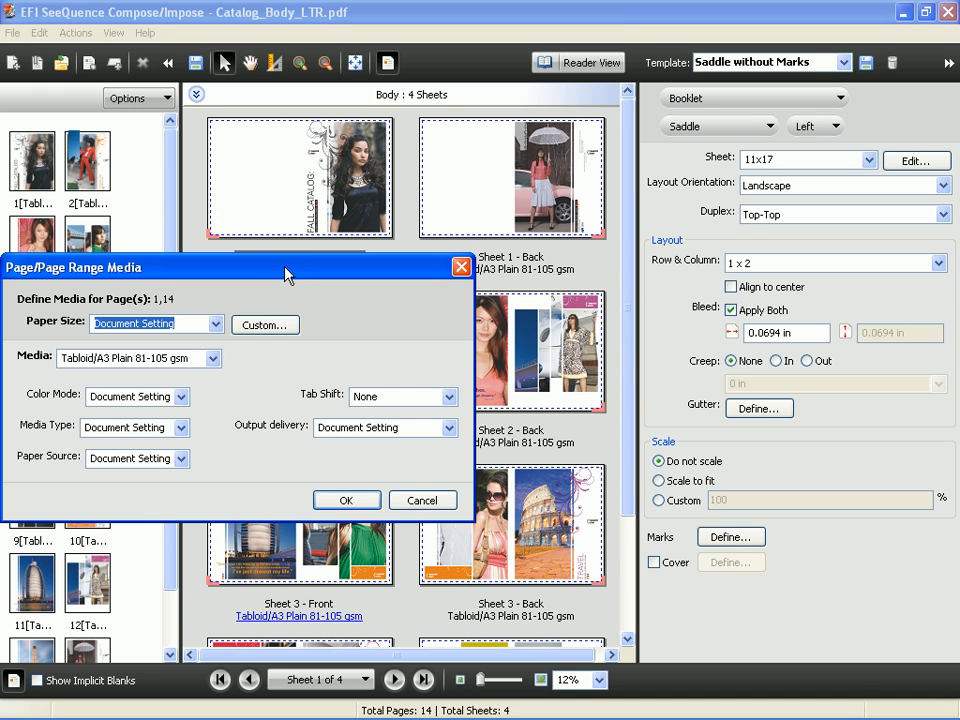
left_click(213, 358)
left_click(195, 518)
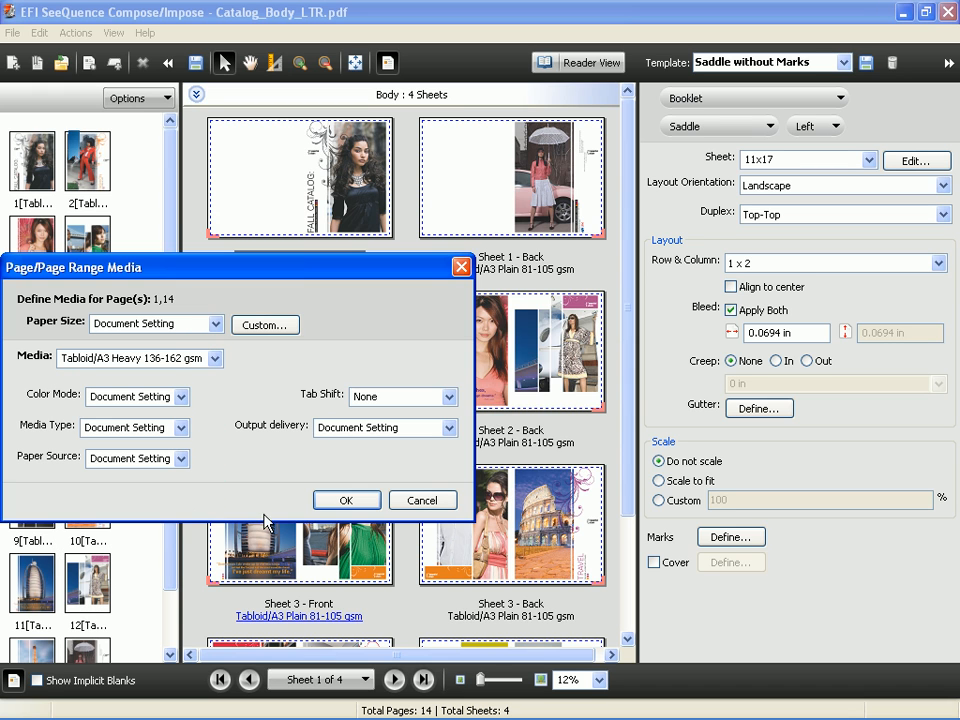
left_click(347, 504)
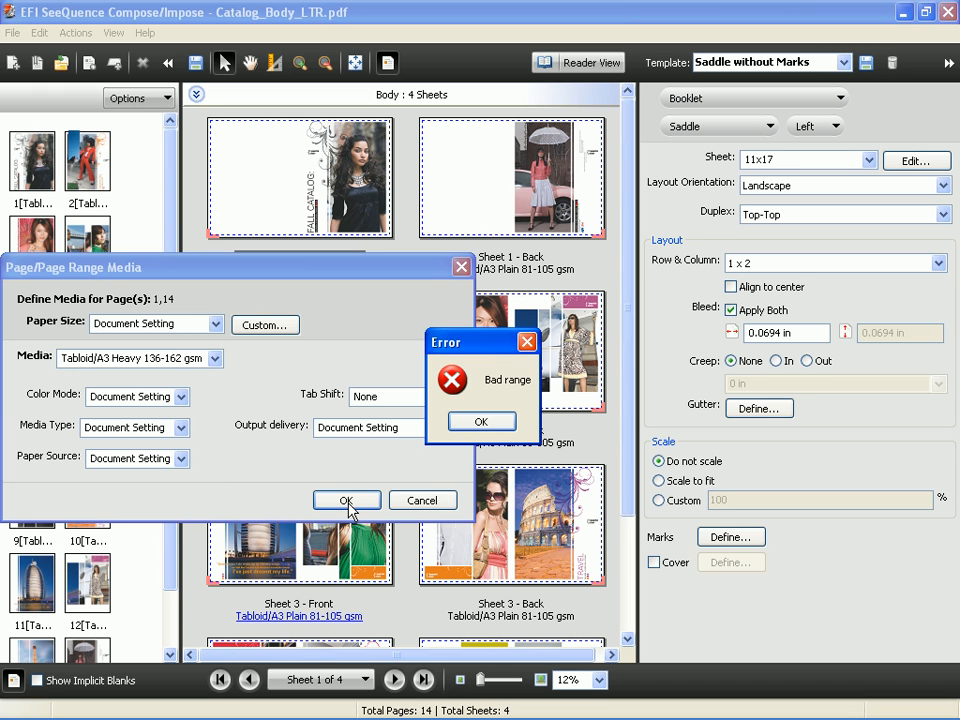
left_click(485, 425)
left_click(422, 503)
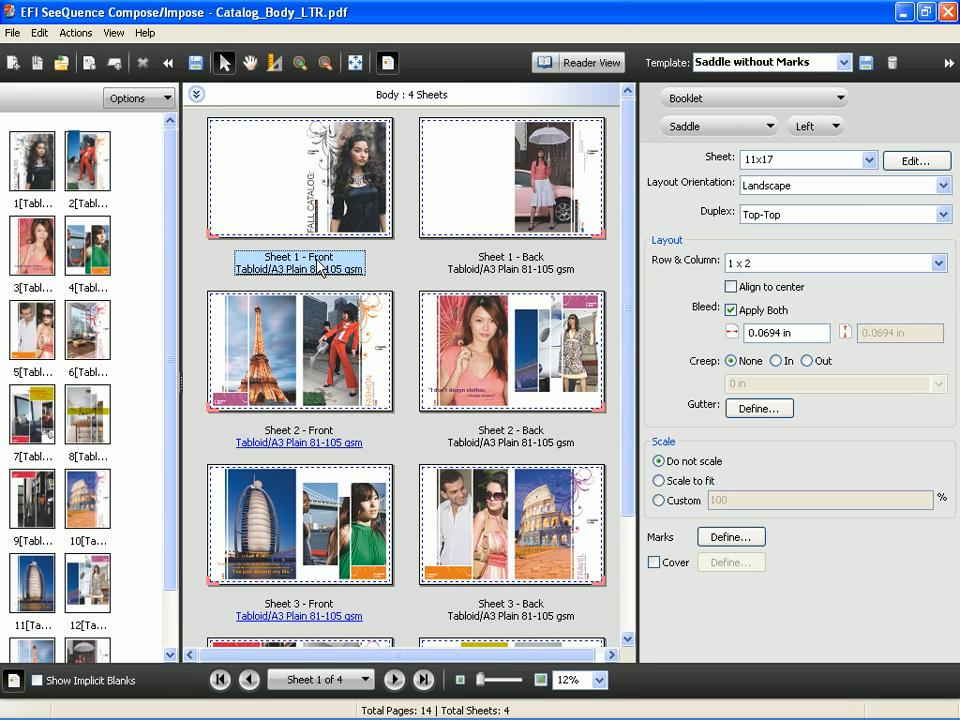
Enable the cover with Tabloid/A3 Heavy 136-162 gsm media and set the back cover to print on the outside.
left_click(655, 563)
left_click(713, 566)
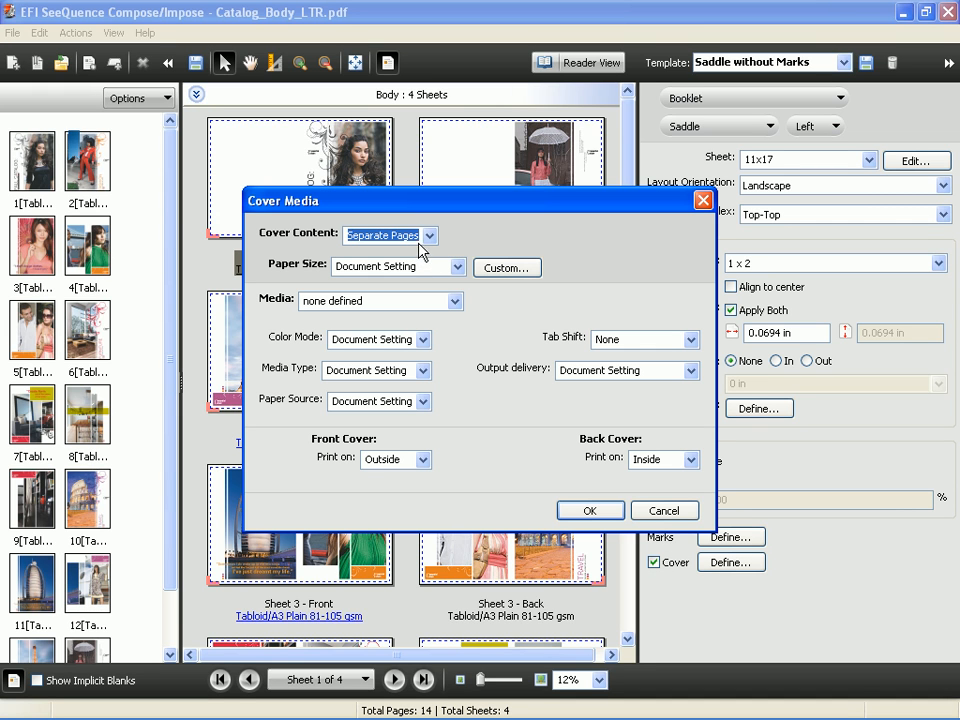
left_click(453, 301)
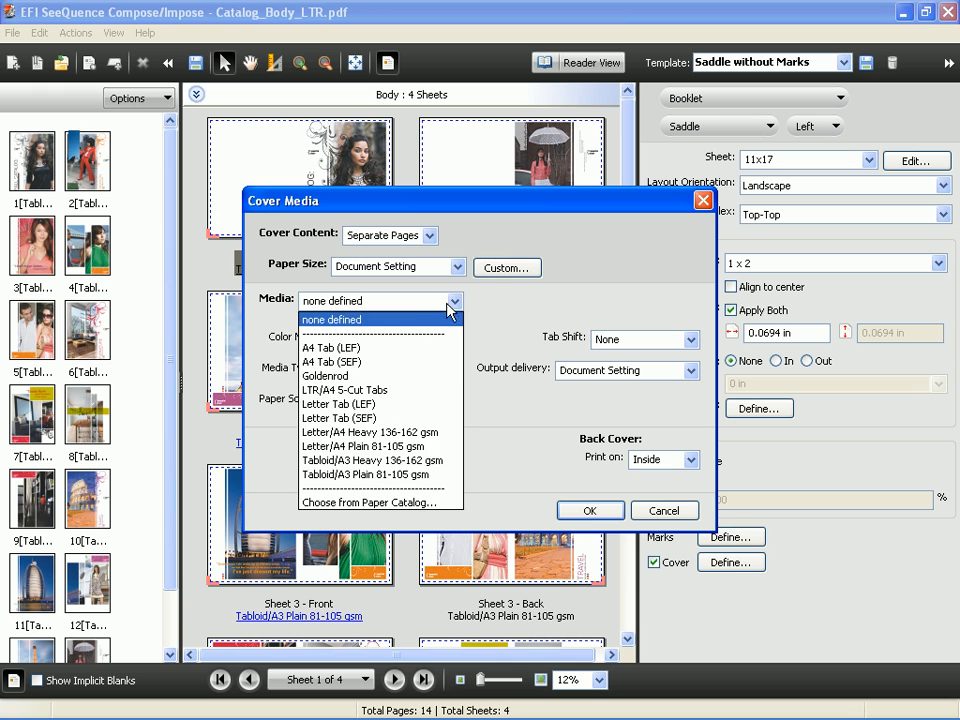
left_click(443, 461)
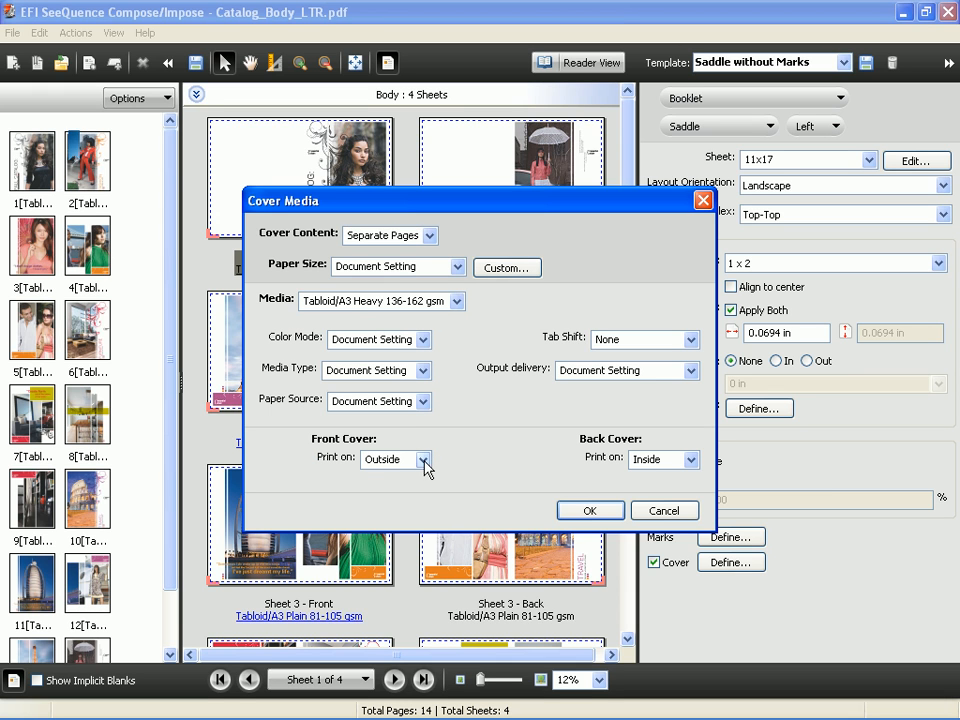
left_click(690, 459)
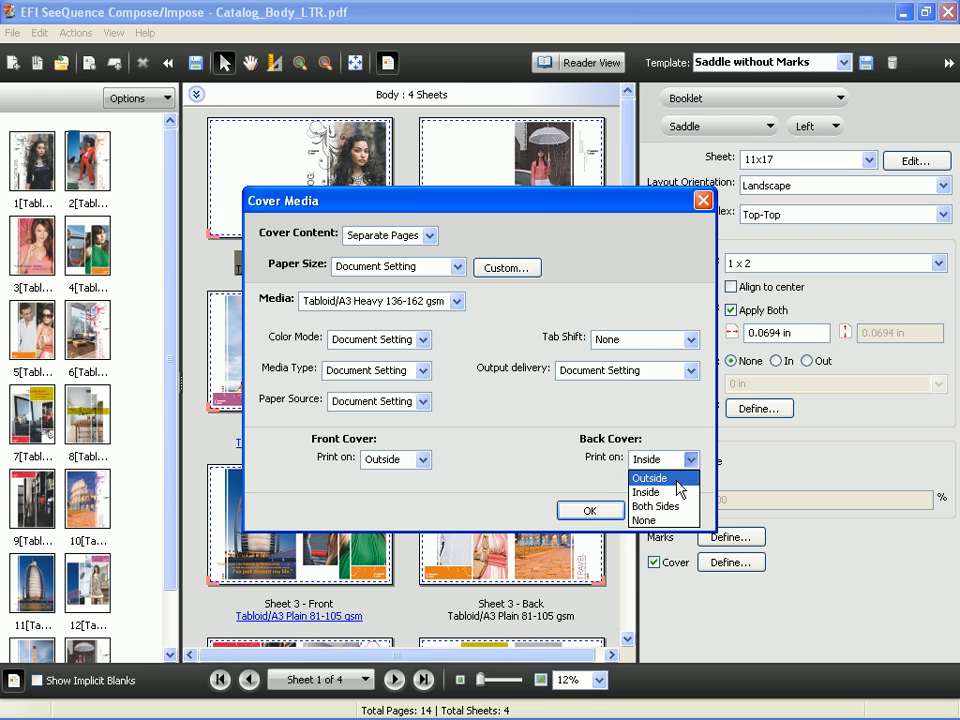
left_click(675, 477)
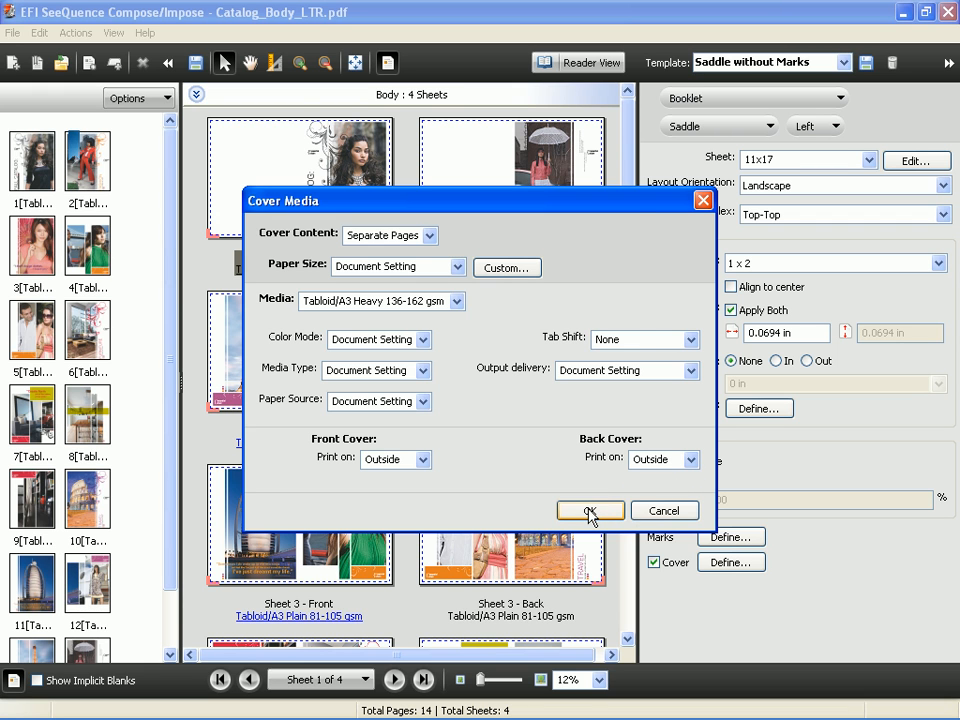
left_click(590, 511)
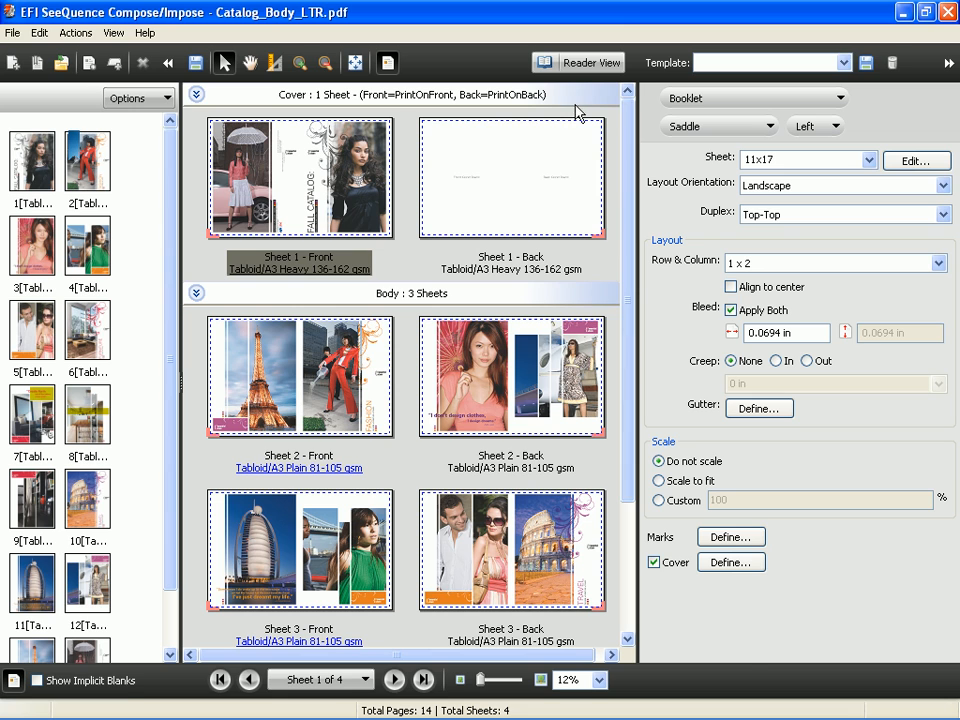
Preview the booklet in Reader View, paging through the spreads up to pages 6 and 7, and close the preview.
left_click(583, 64)
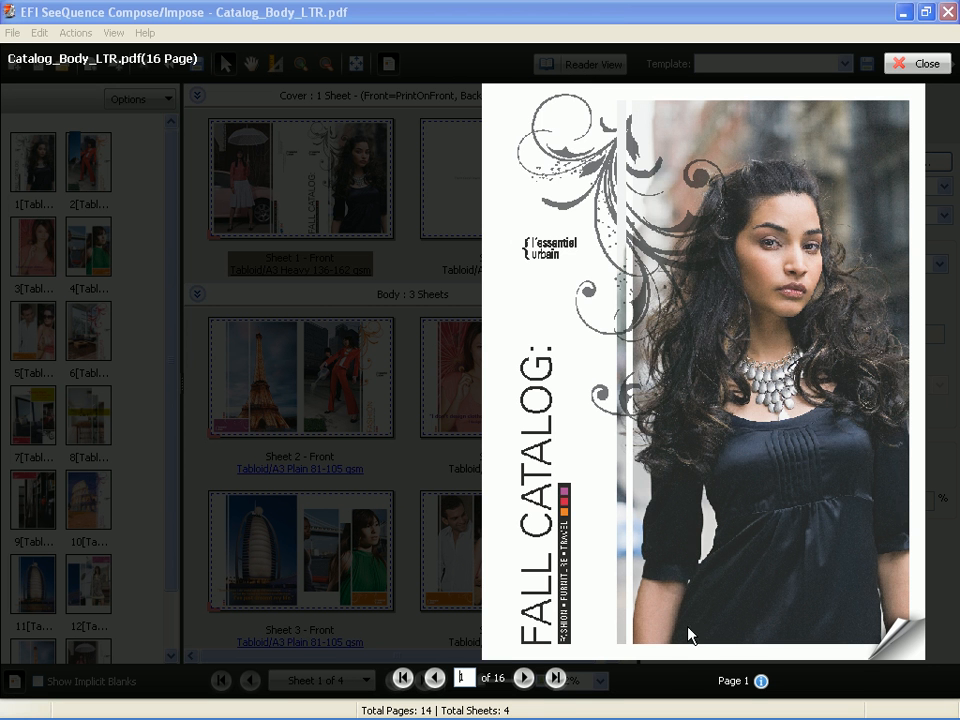
left_click(523, 678)
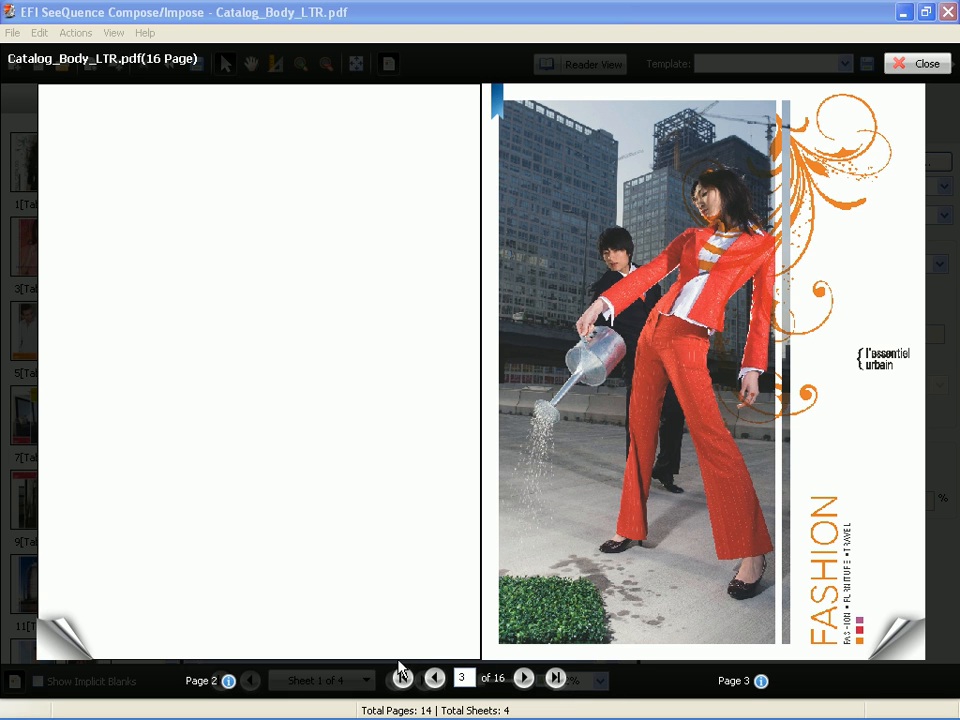
left_click(898, 636)
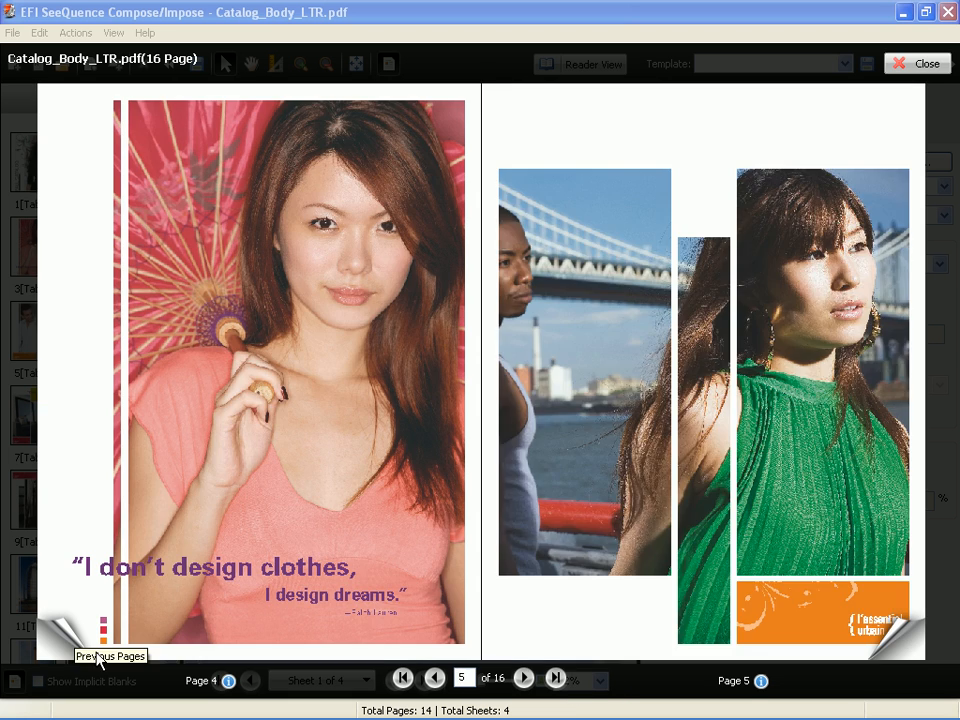
left_click(66, 632)
left_click(893, 634)
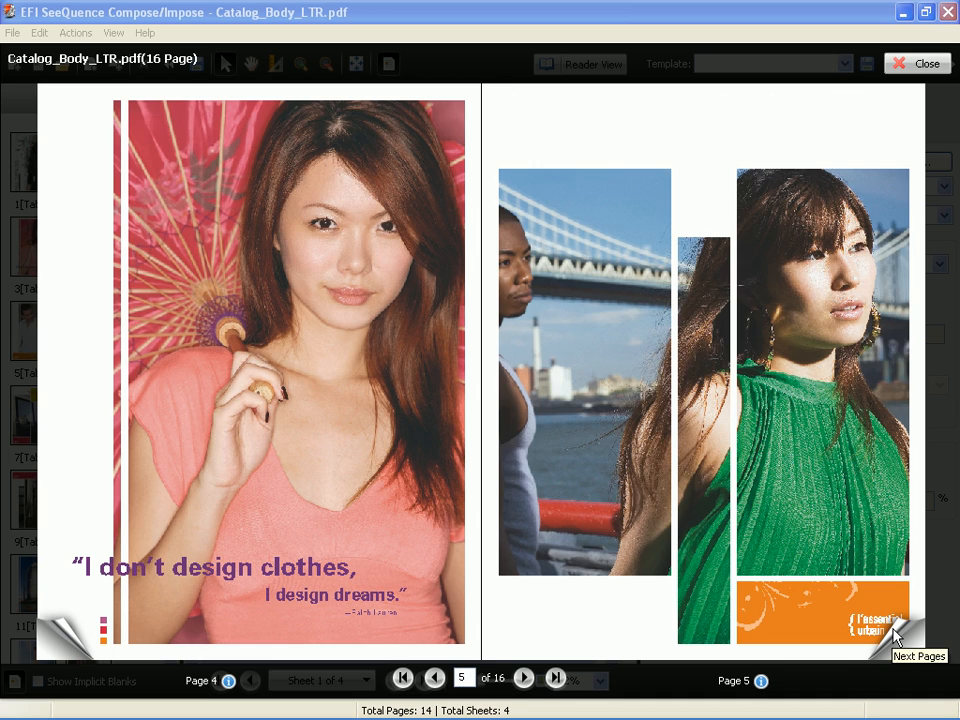
left_click(896, 636)
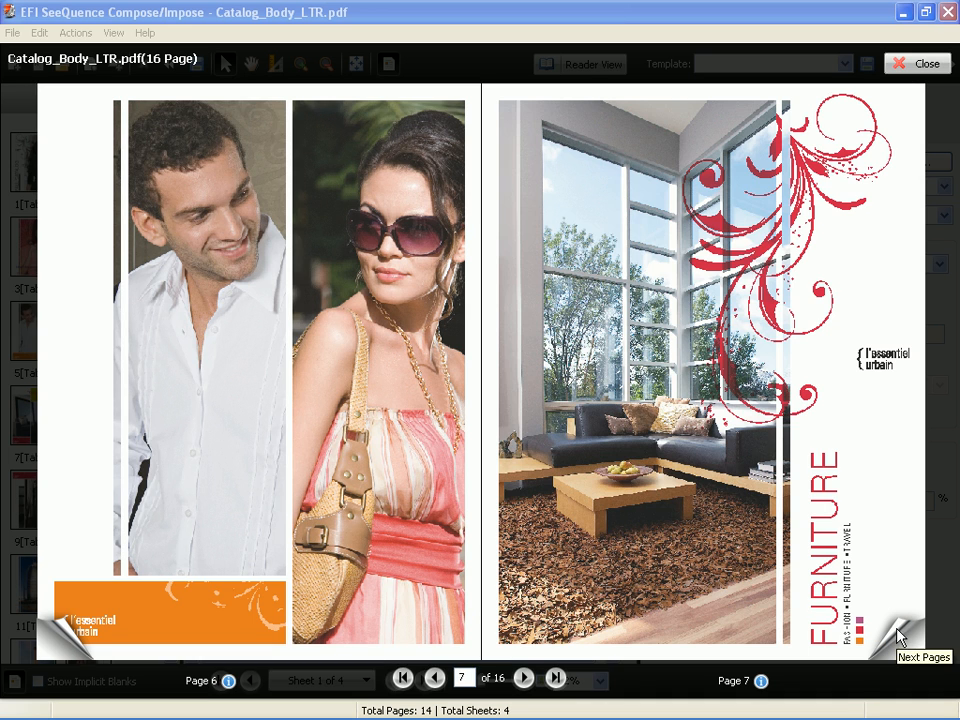
left_click(919, 65)
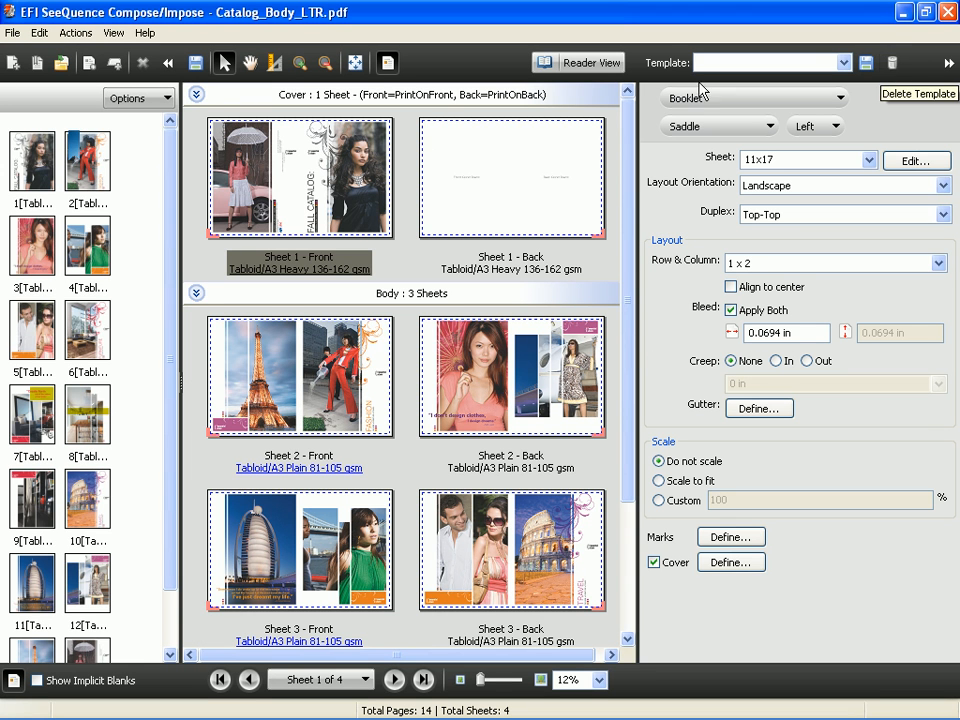
Save the booklet as a regular imposed job named "Catalog with Covers" and close the imposition window.
left_click(196, 63)
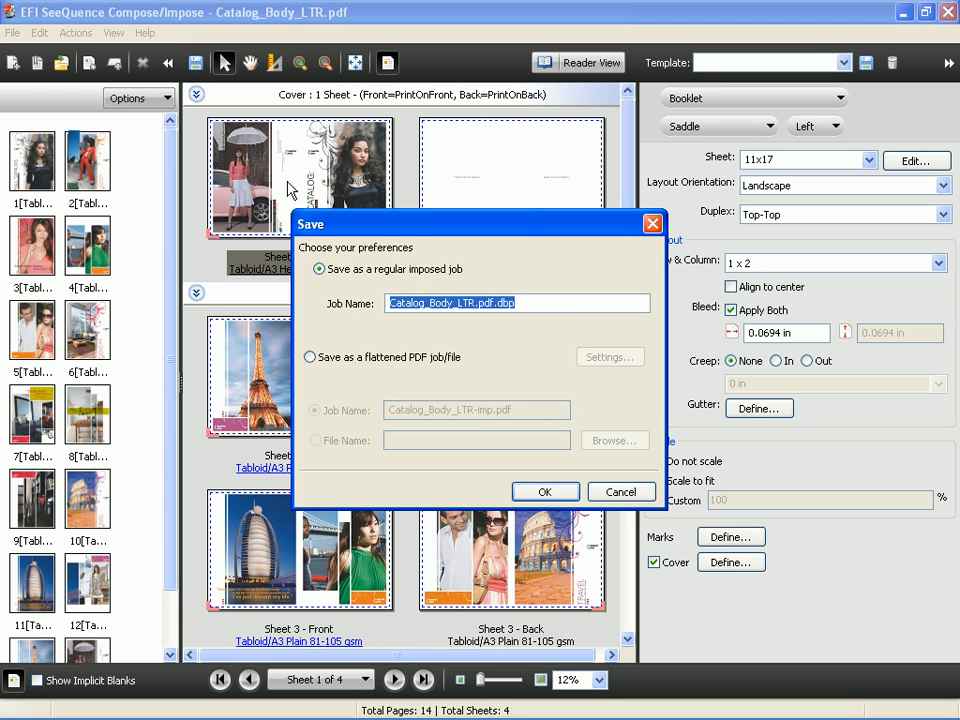
type("Catalog with Covers")
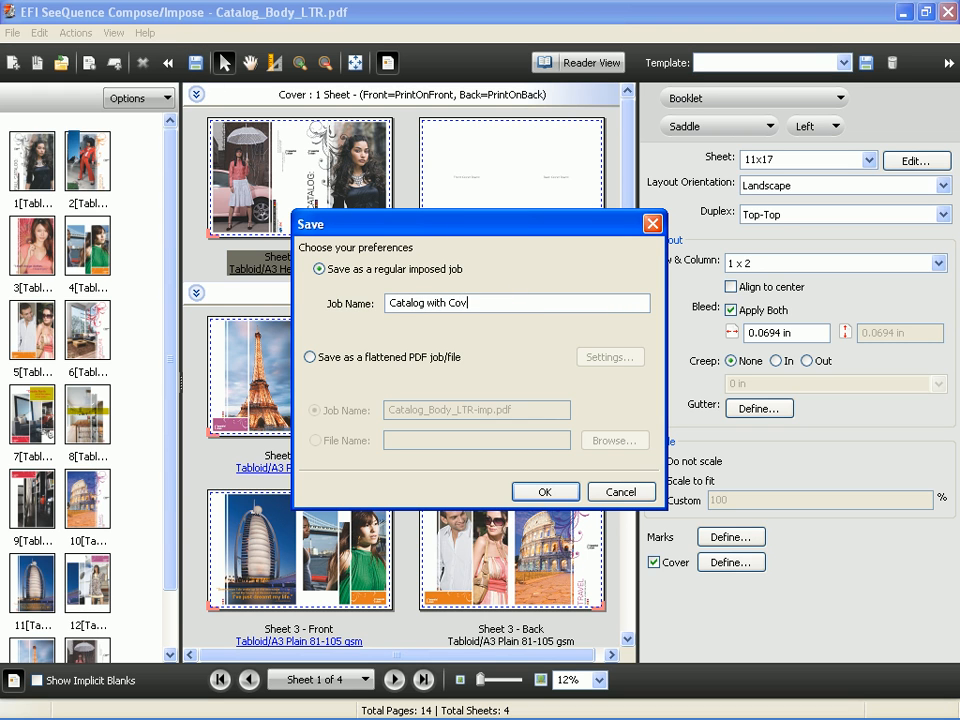
left_click(545, 491)
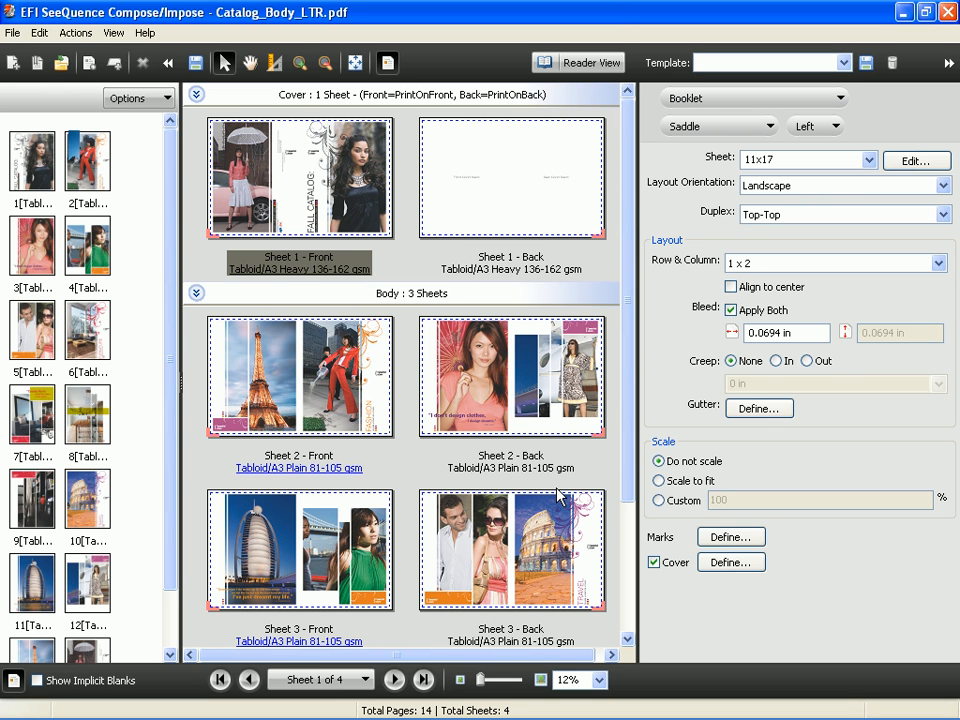
left_click(952, 15)
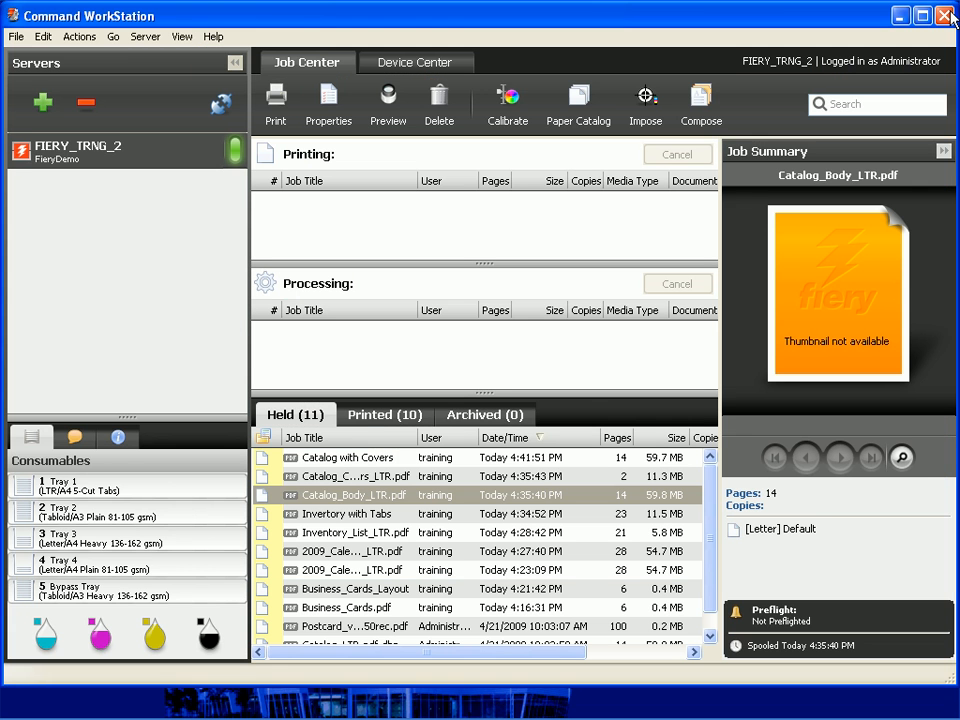
Send the held "Catalog with Covers" job to the processing queue.
left_click(333, 459)
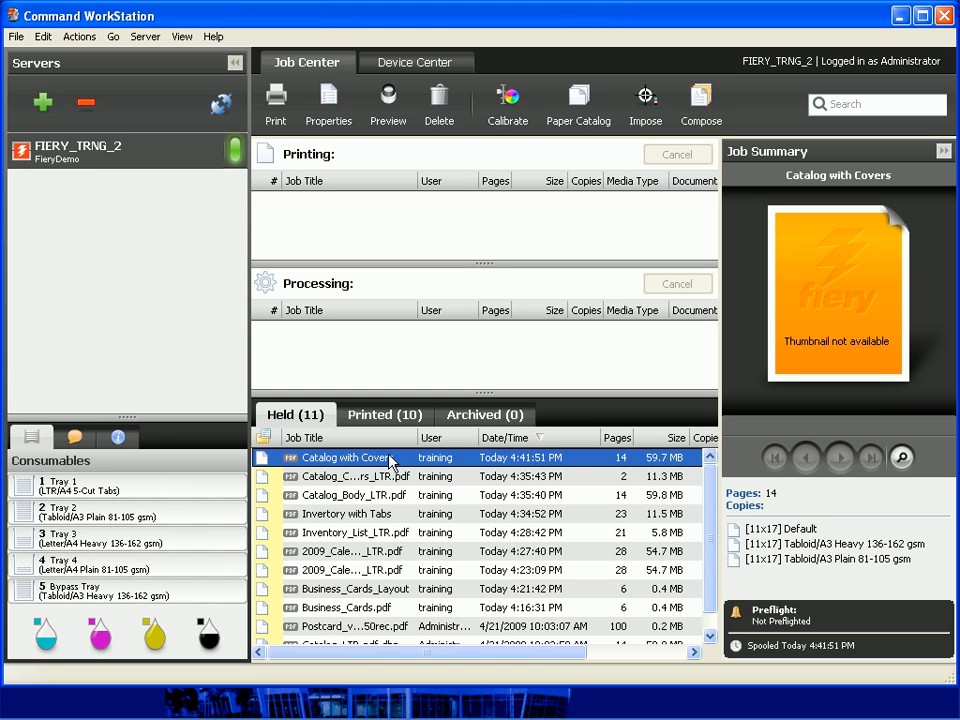
left_click_drag(383, 467, 366, 348)
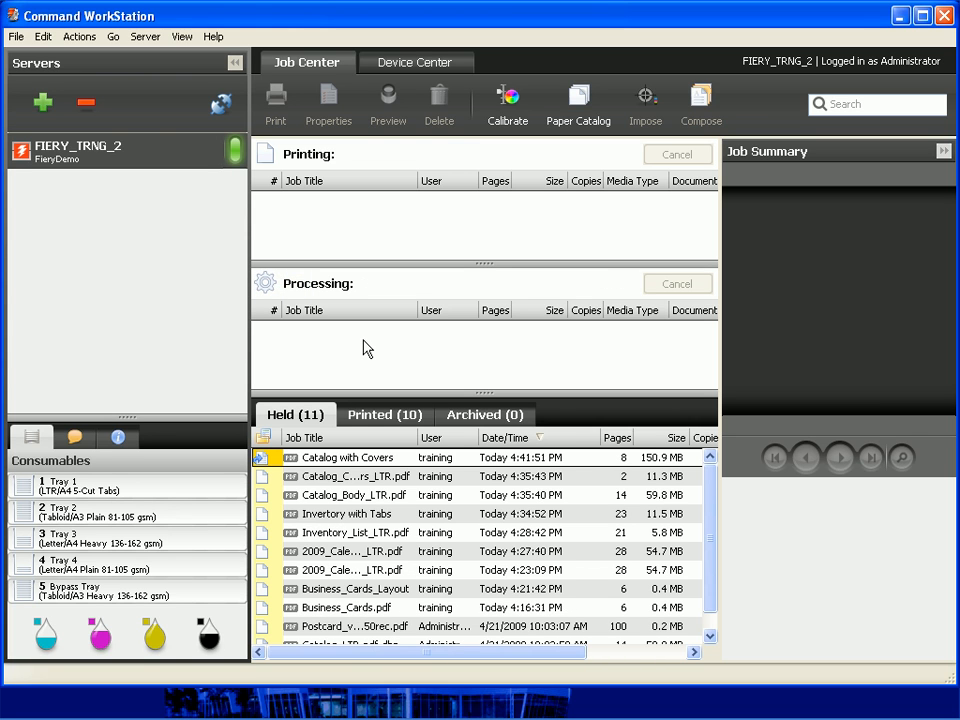
Preview the processed "Catalog with Covers" job in a maximized preview window and close the preview.
left_click(345, 460)
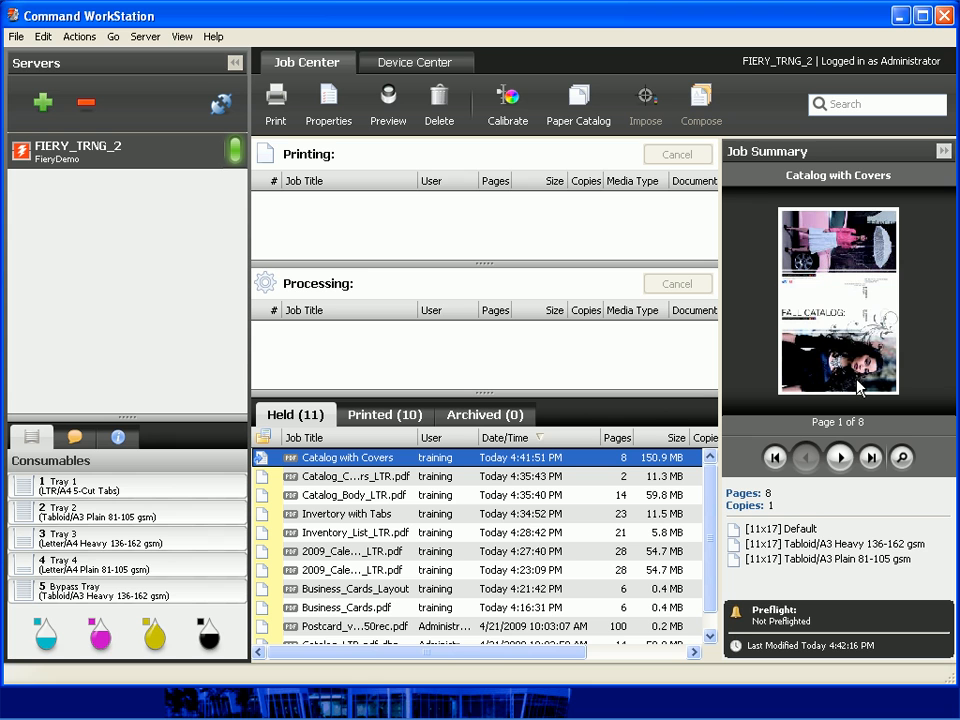
left_click(388, 100)
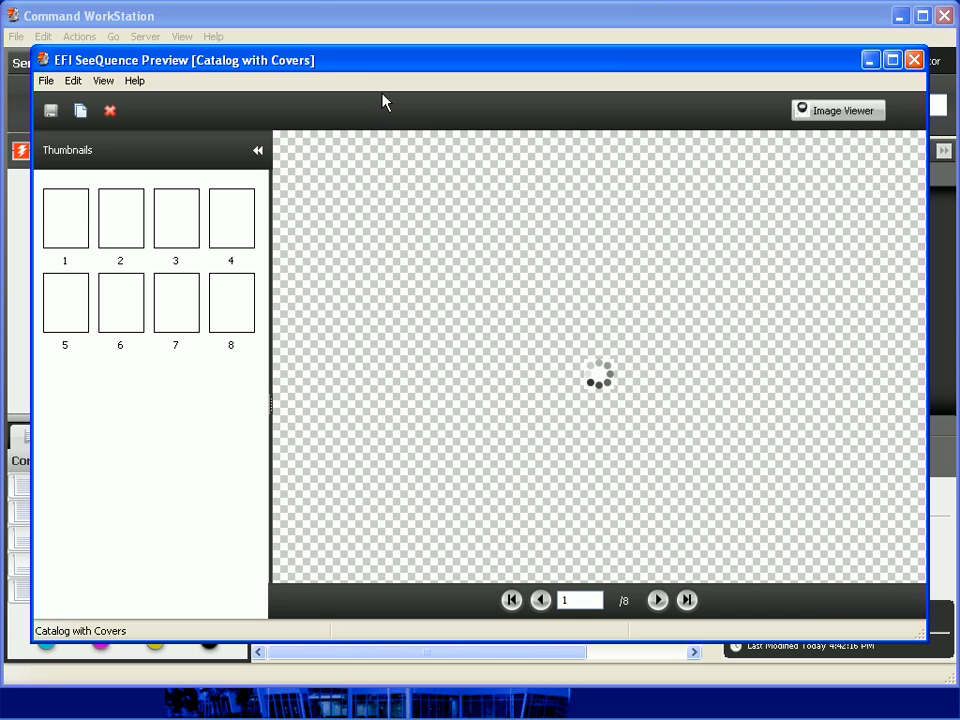
left_click(892, 60)
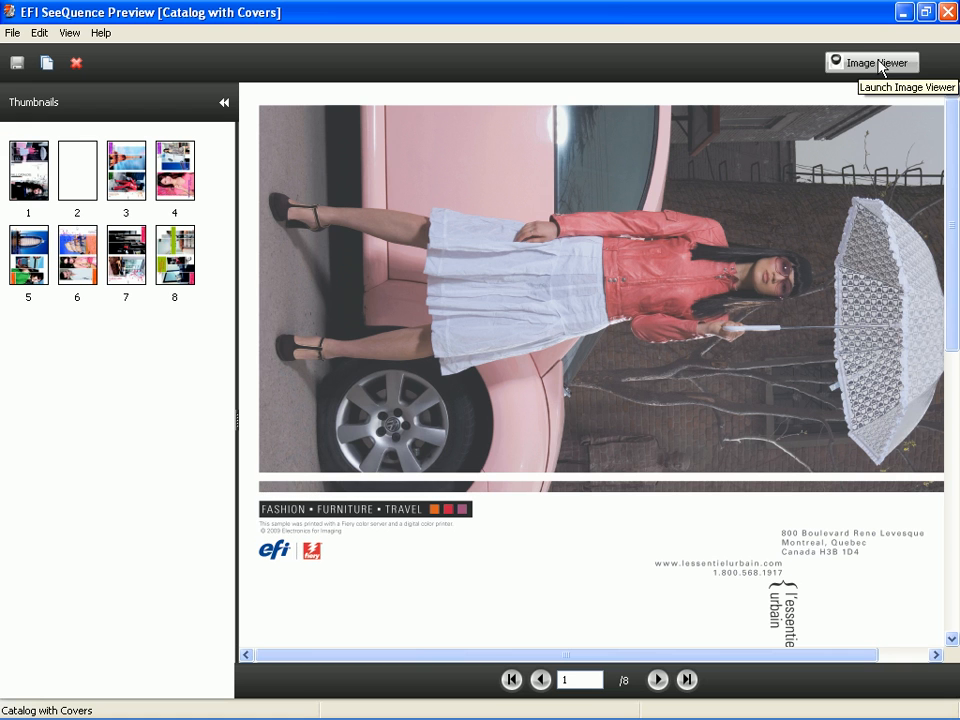
left_click(946, 14)
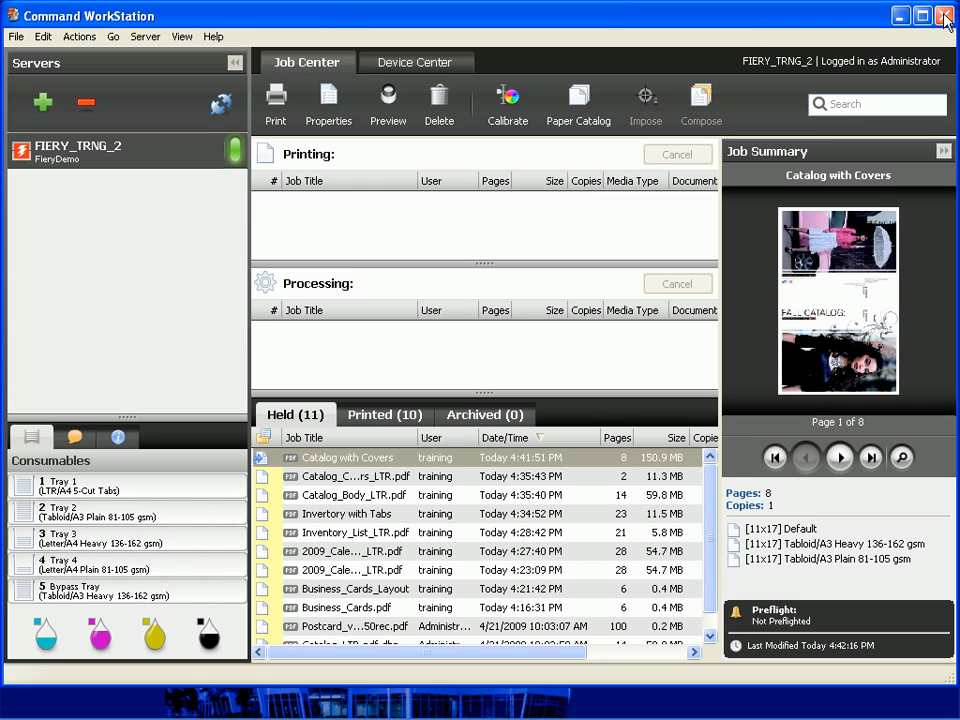